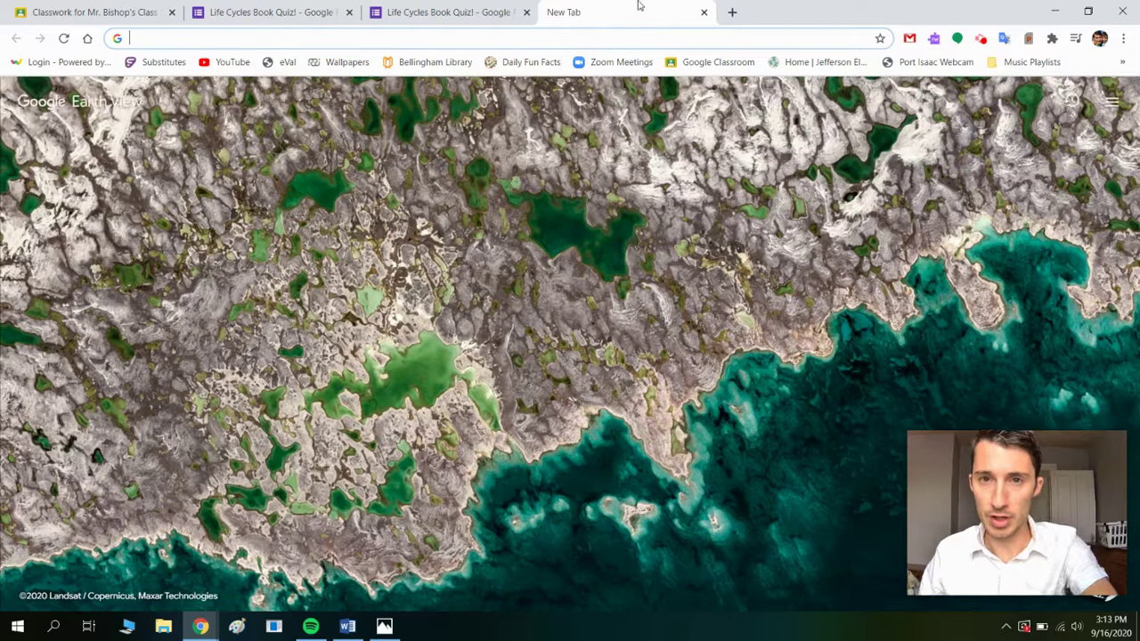
Go to zoom.com, sign in to the account and open its Recording settings.
left_click(591, 33)
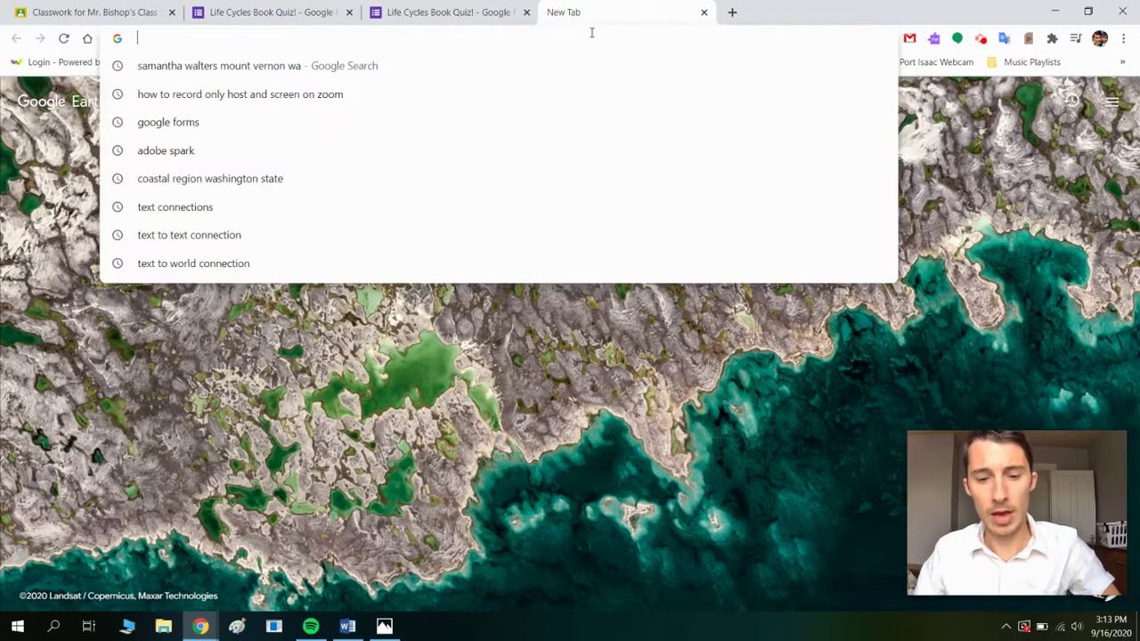
type("zoom.com")
key("Return")
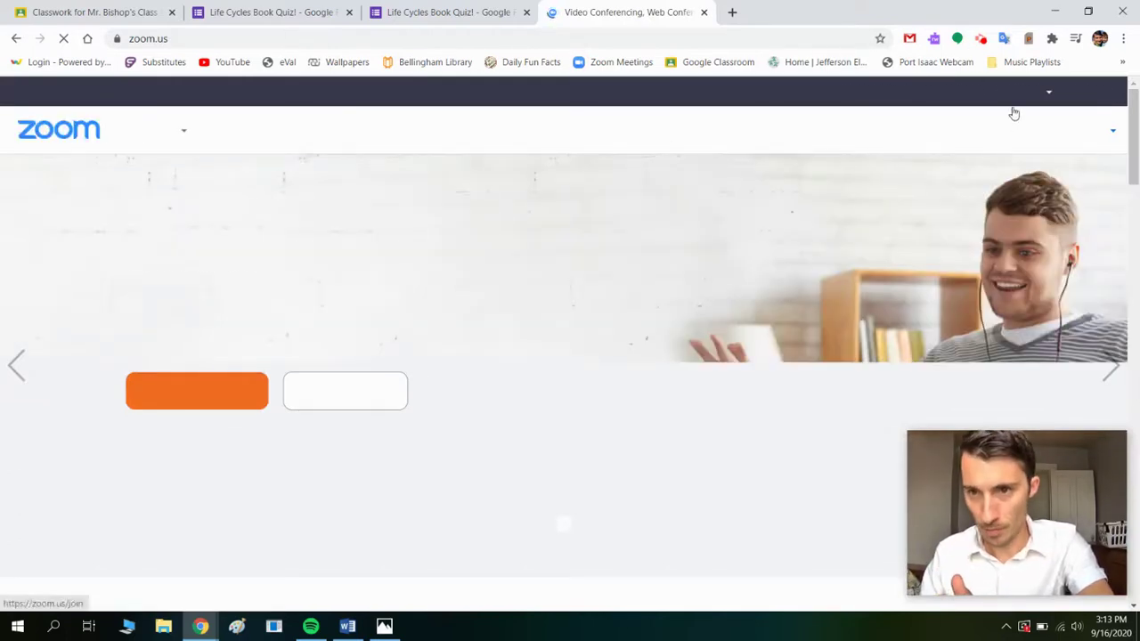
left_click(1056, 133)
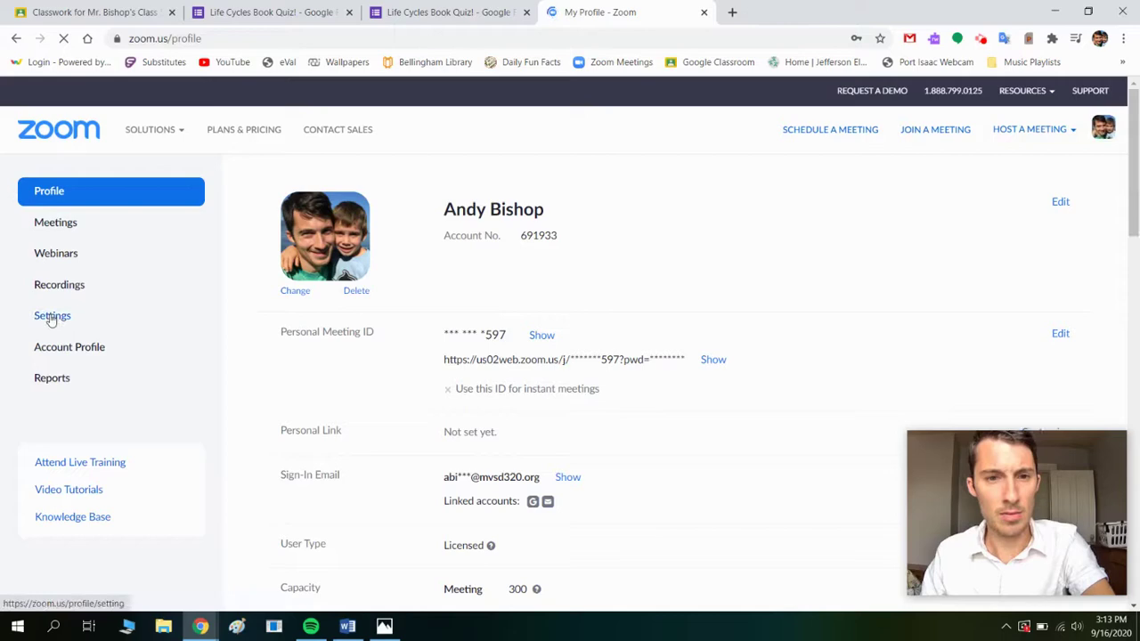
left_click(47, 322)
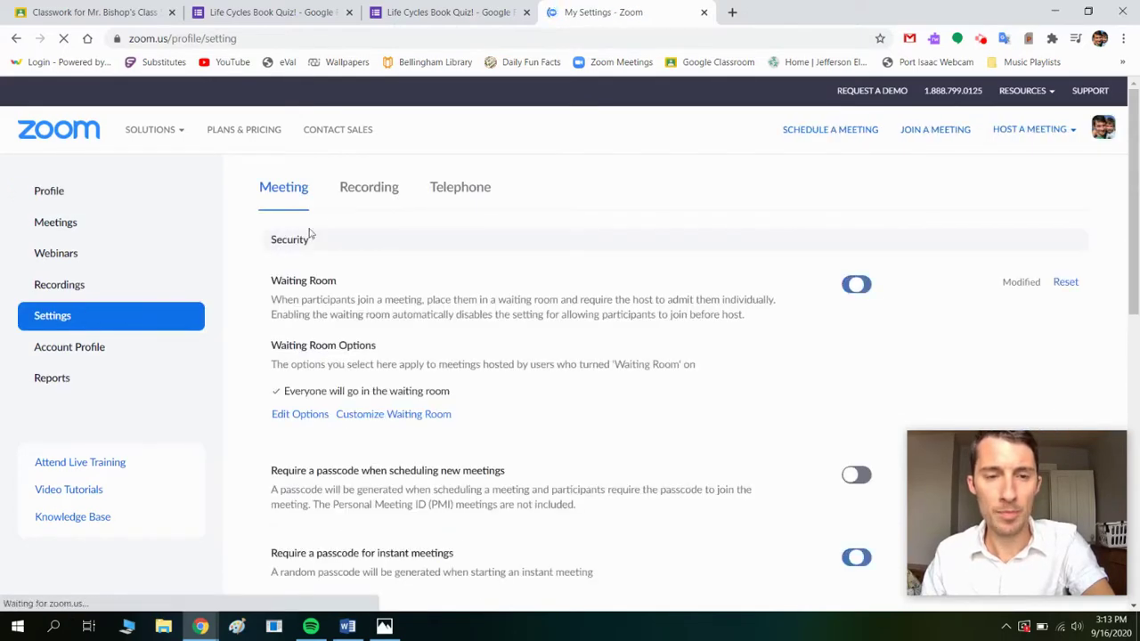
left_click(369, 191)
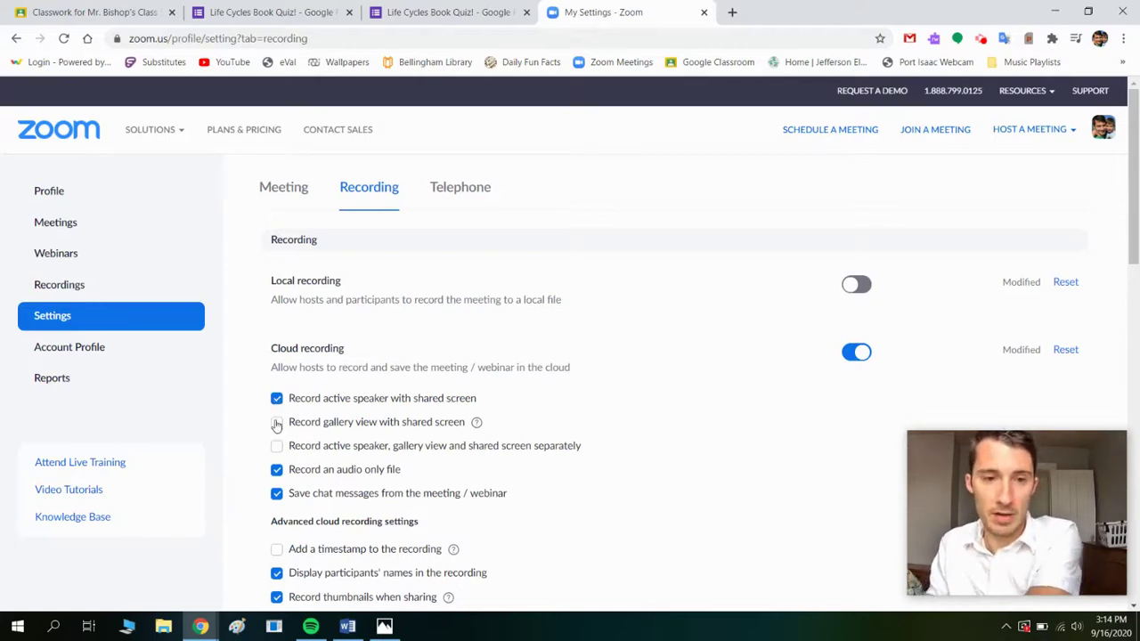
Set cloud recording to record separately with only the shared screen, excluding active speaker, gallery view and the combined active speaker option.
left_click(277, 399)
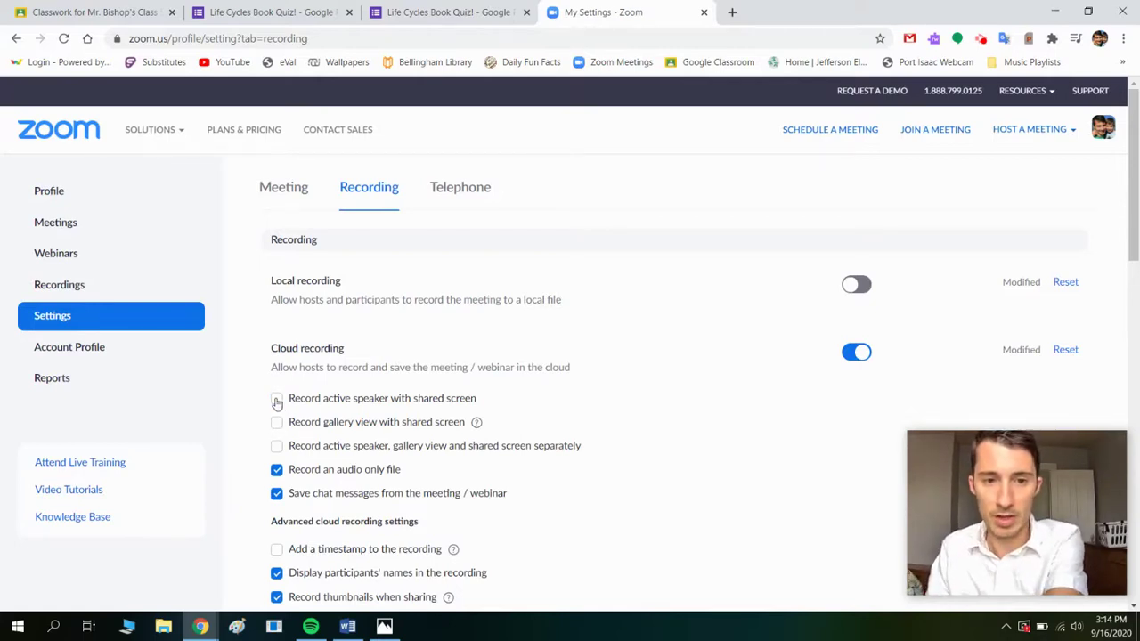
left_click(277, 447)
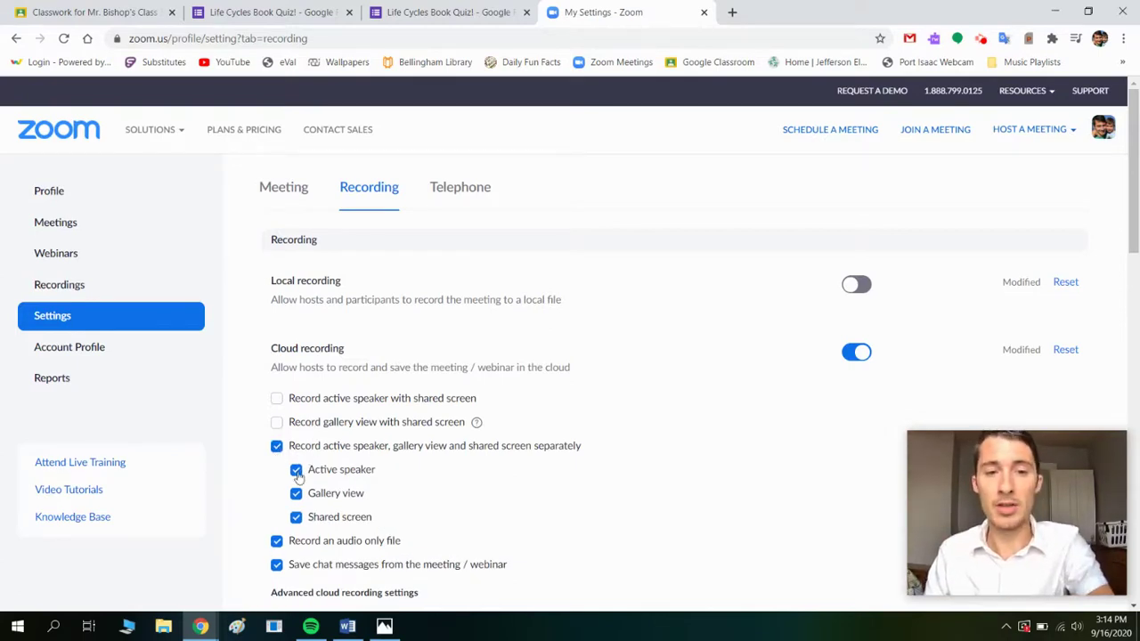
left_click(296, 471)
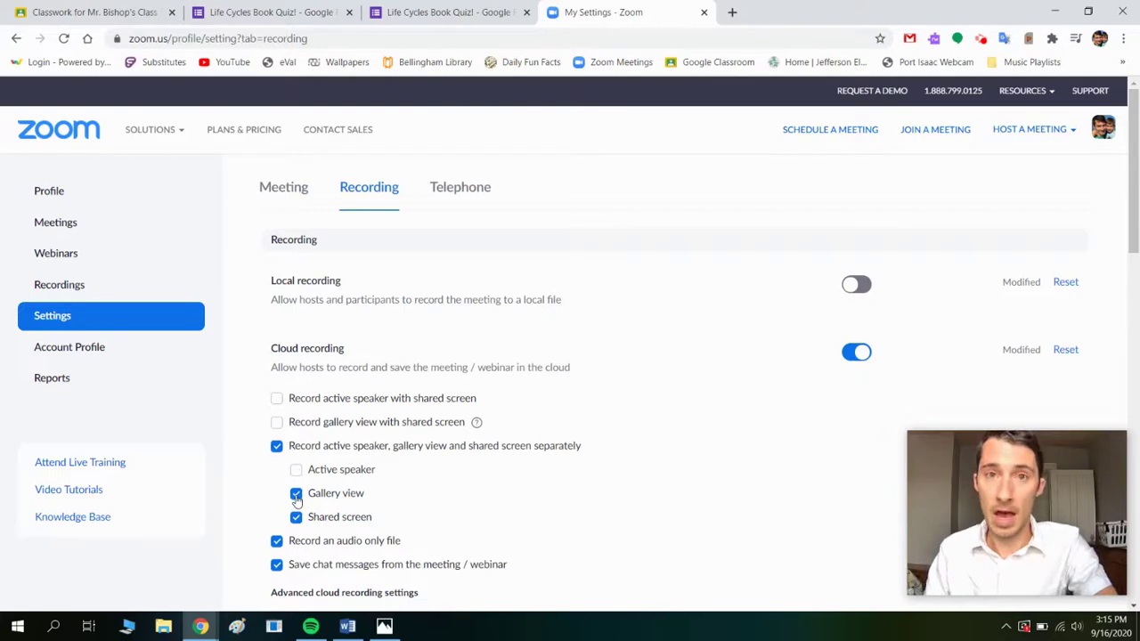
left_click(296, 496)
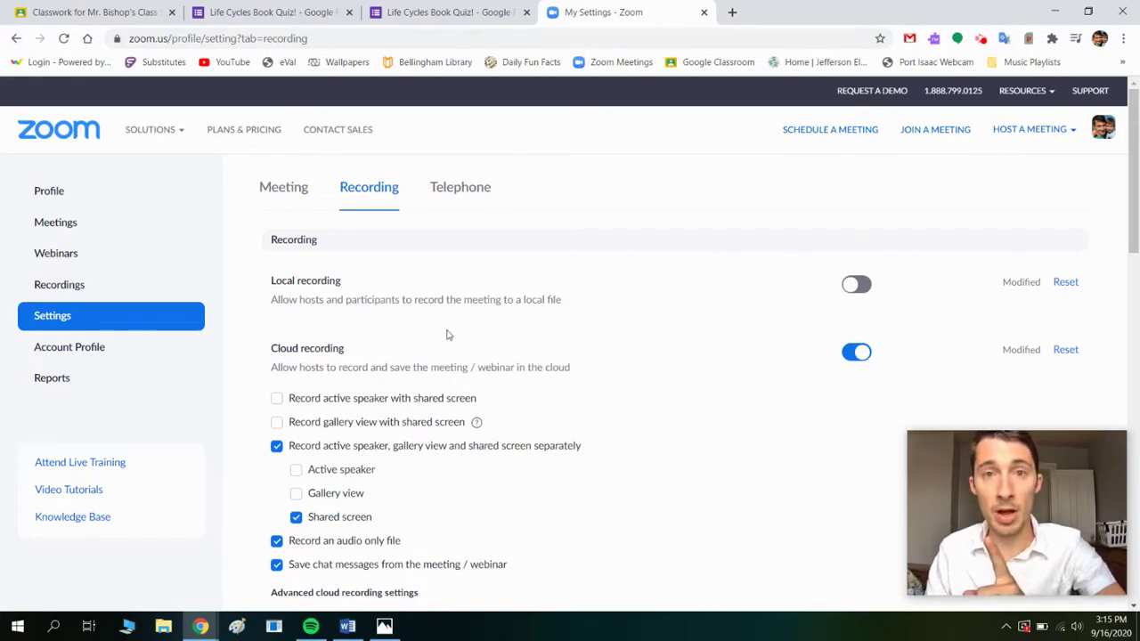
Disable the display of participants' names in cloud recordings and save the recording settings.
left_click_drag(1135, 185, 1138, 249)
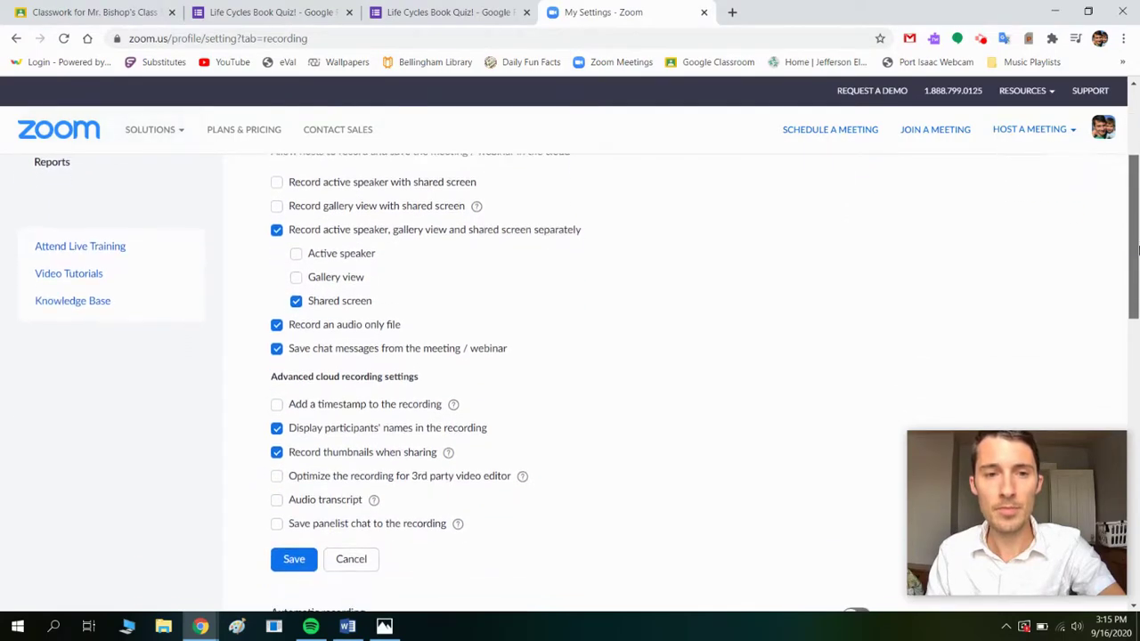
left_click(277, 431)
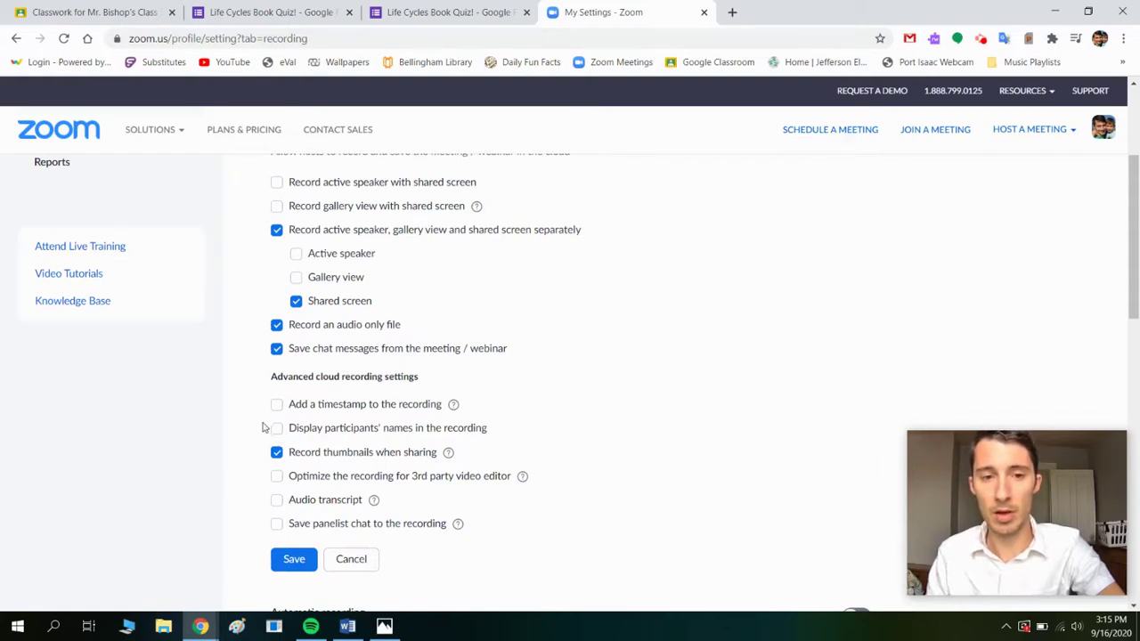
left_click(293, 559)
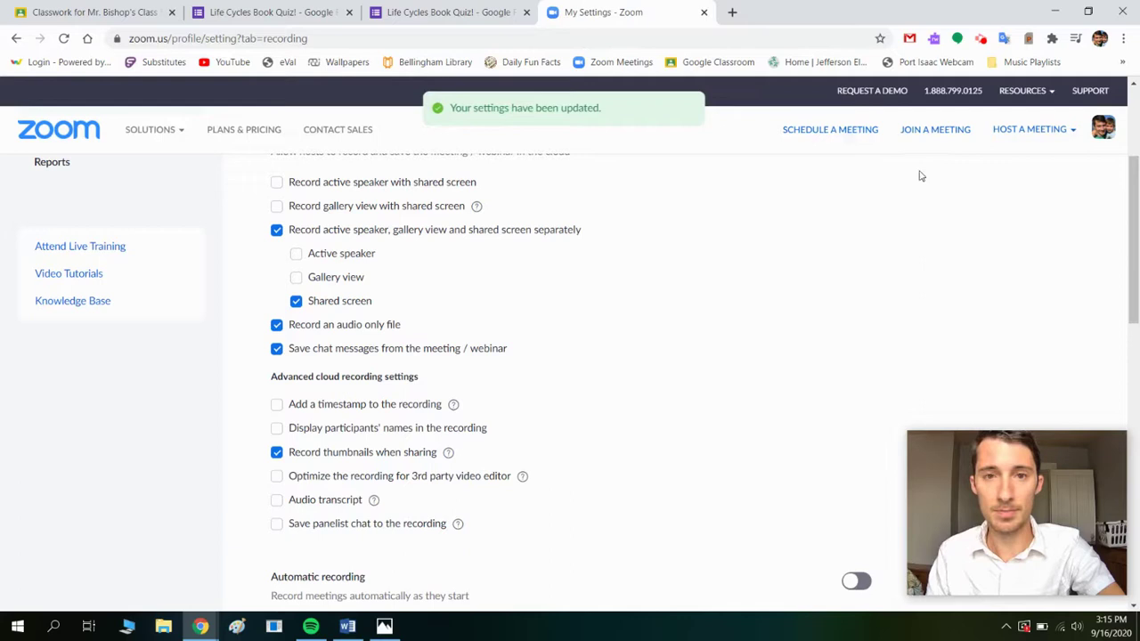
Start scheduling a new meeting and set its topic to the teacher's name followed by "Reading Meeting".
mouse_move(1021, 135)
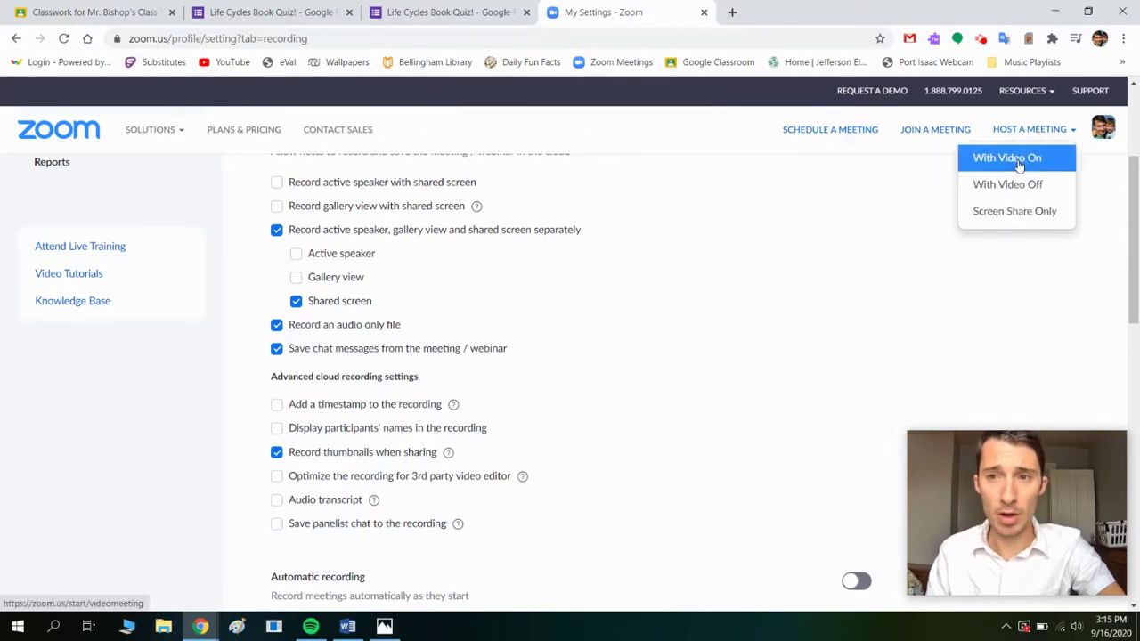
left_click(821, 129)
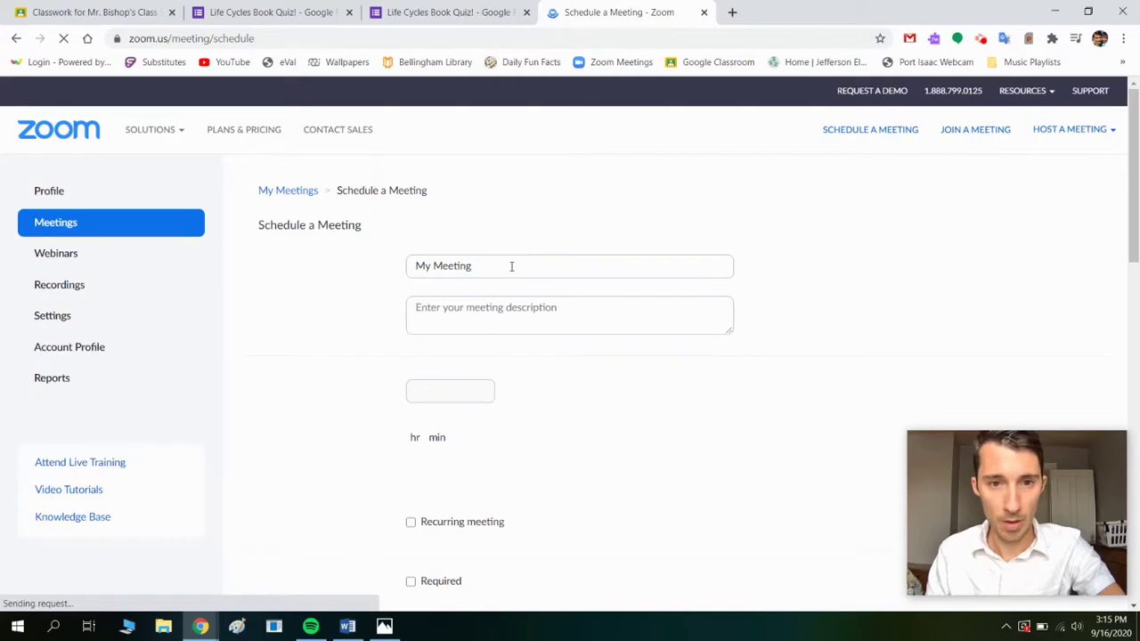
left_click(516, 265)
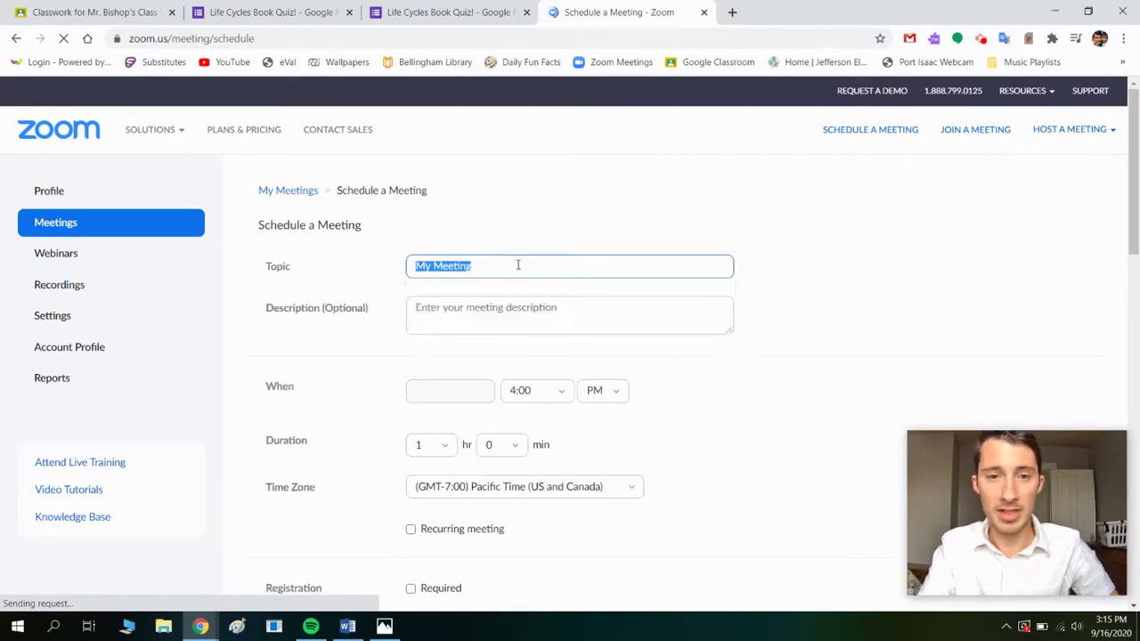
key("BackSpace")
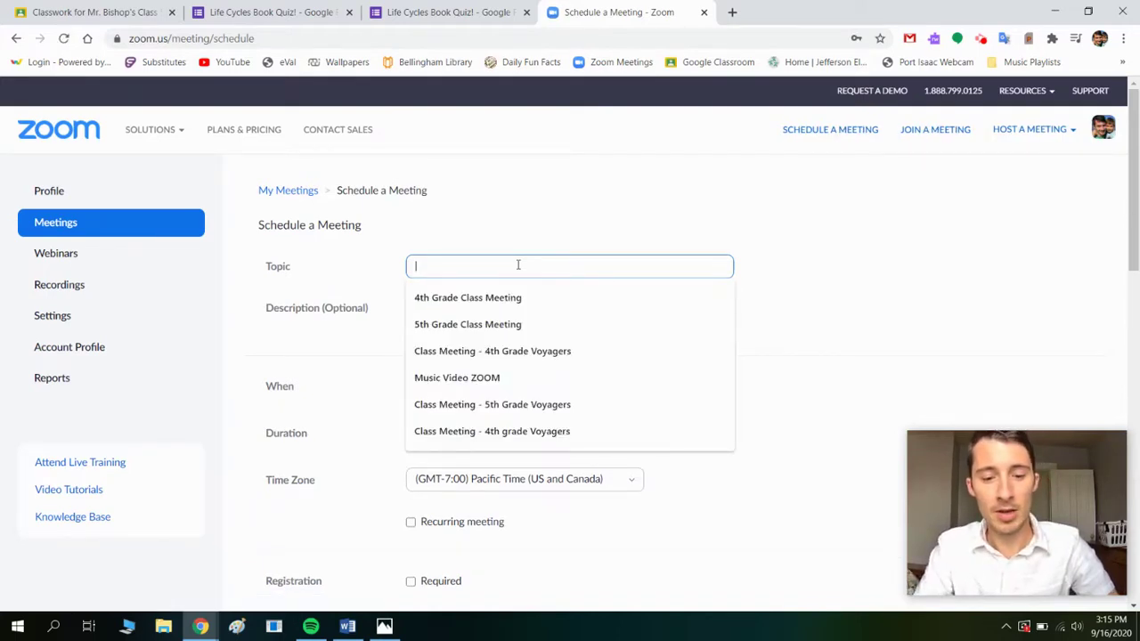
type("Mr. Bishop's")
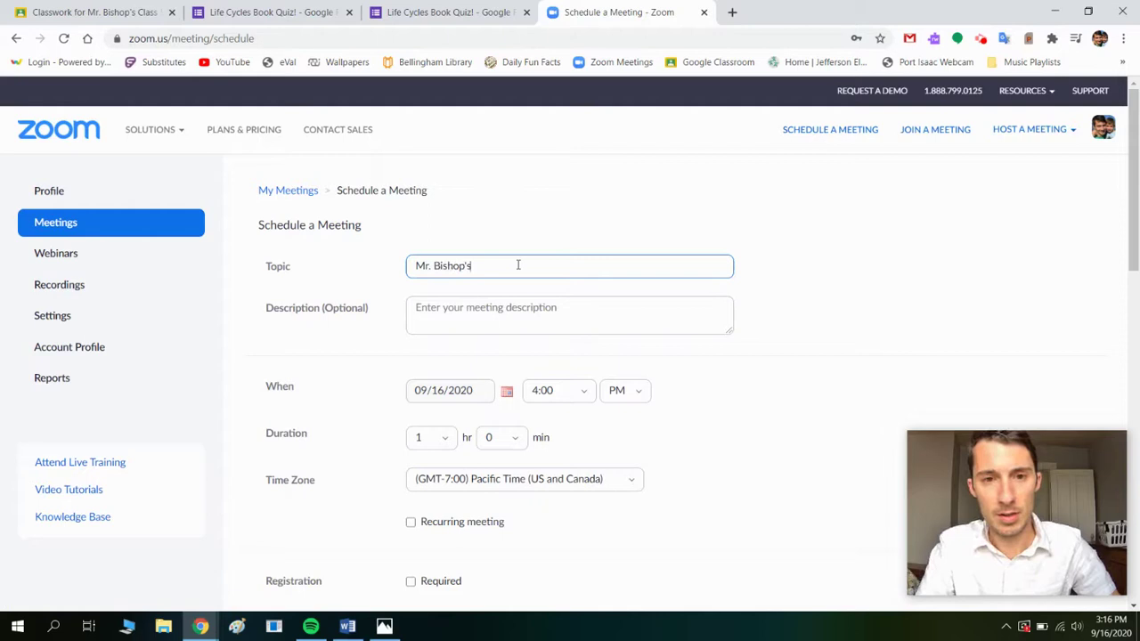
type(" Me")
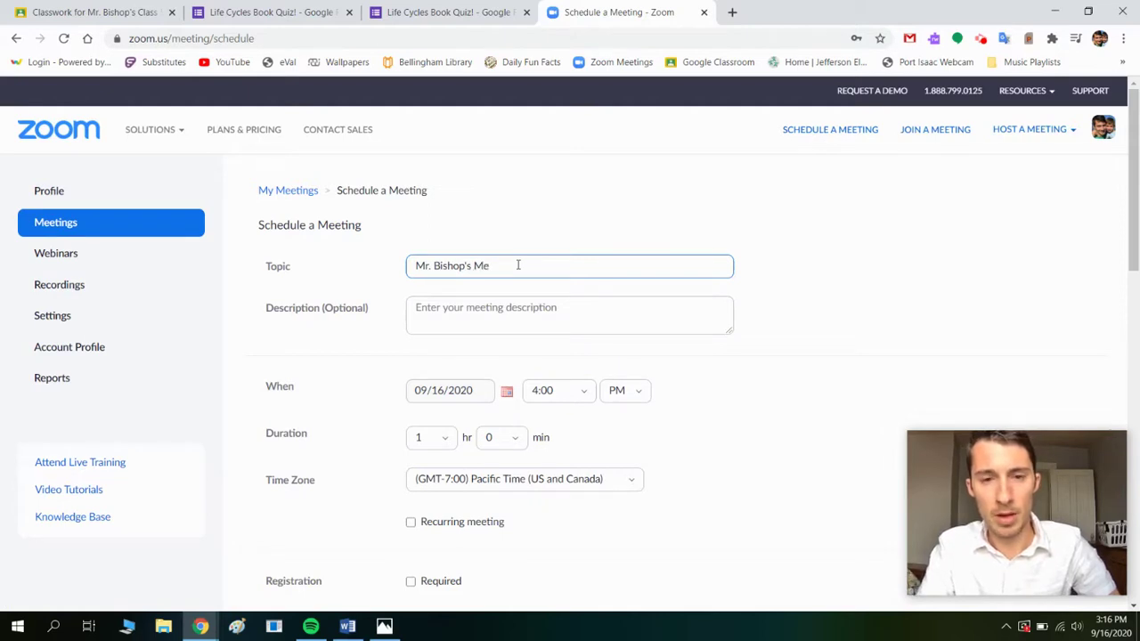
key("BackSpace")
key("BackSpace")
key("BackSpace")
type("Reading Meeting")
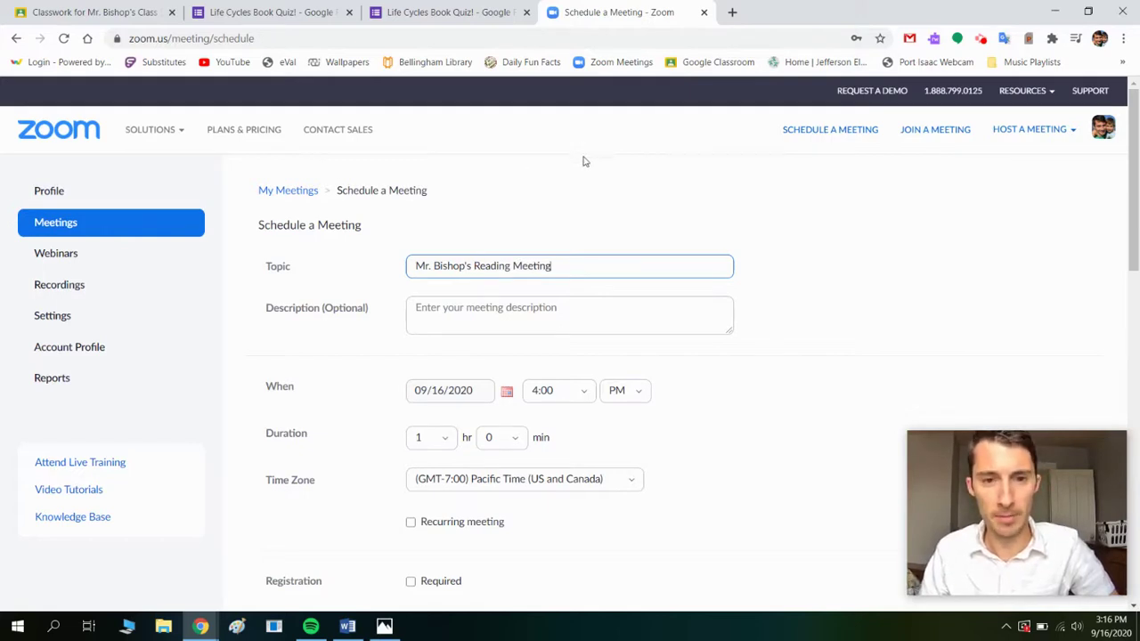
Enable automatic cloud recording for the meeting, keep its start time, and save it.
left_click(548, 392)
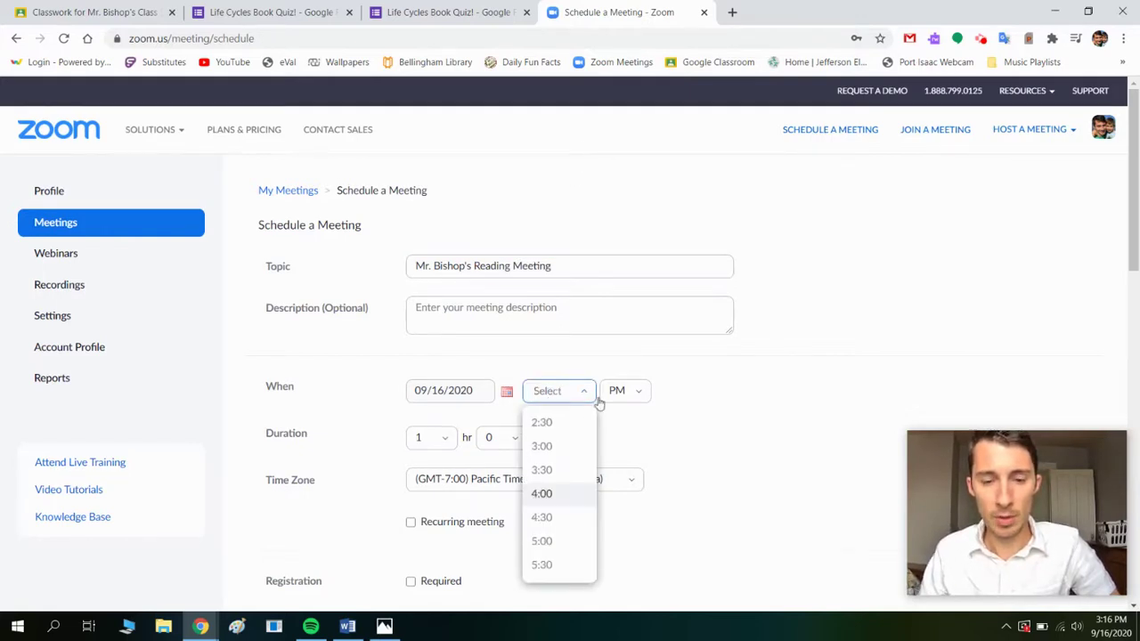
left_click(713, 364)
left_click_drag(1133, 262, 1136, 472)
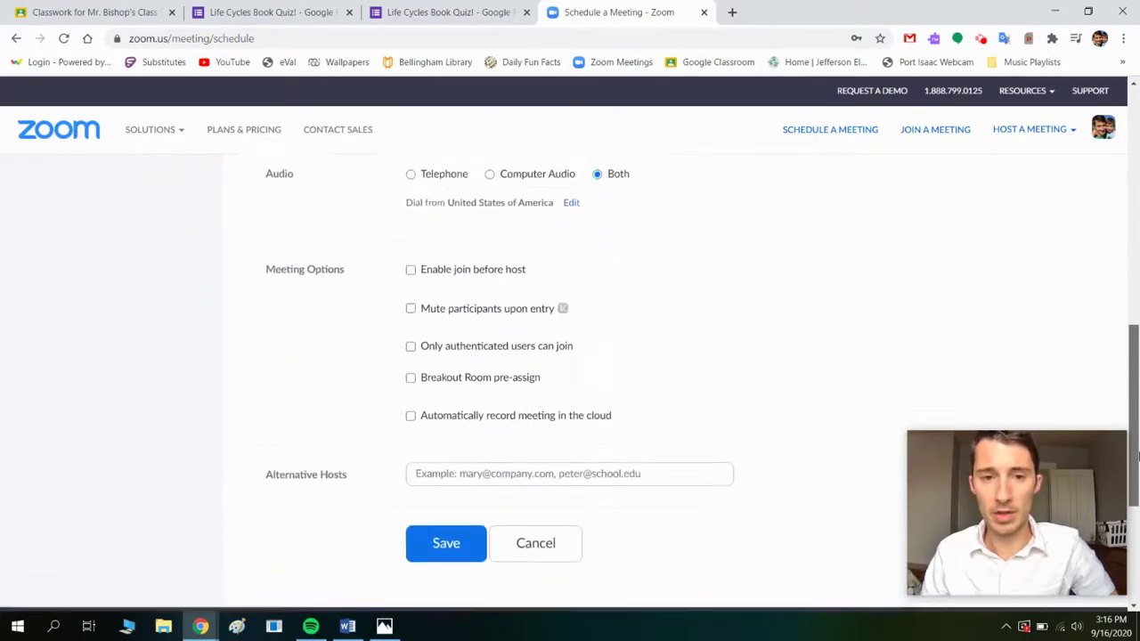
left_click(410, 427)
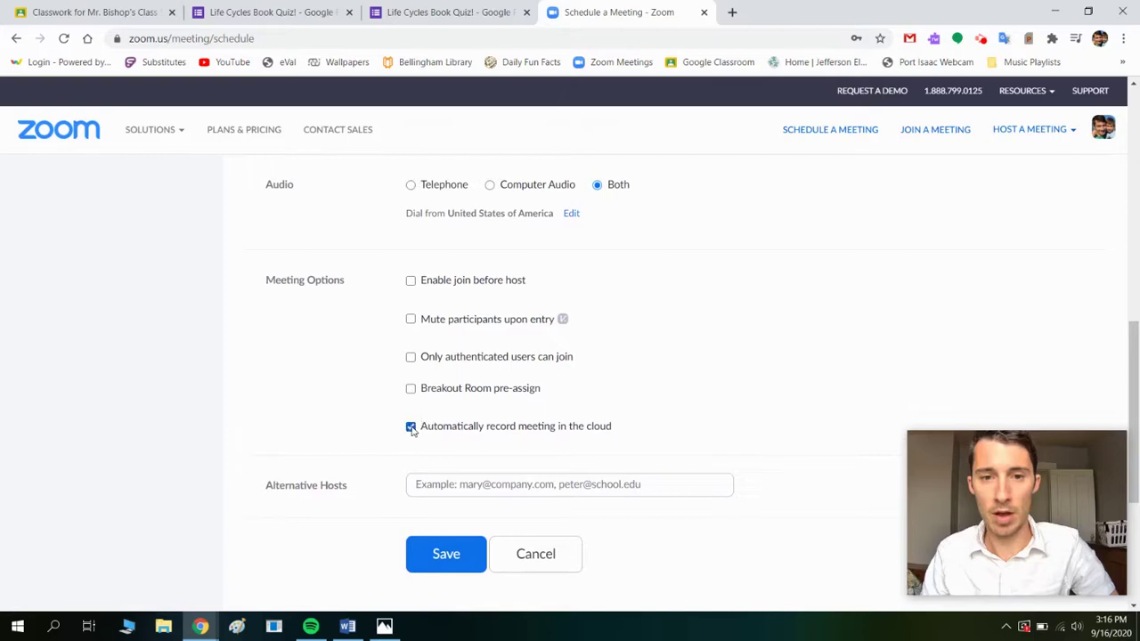
left_click(445, 554)
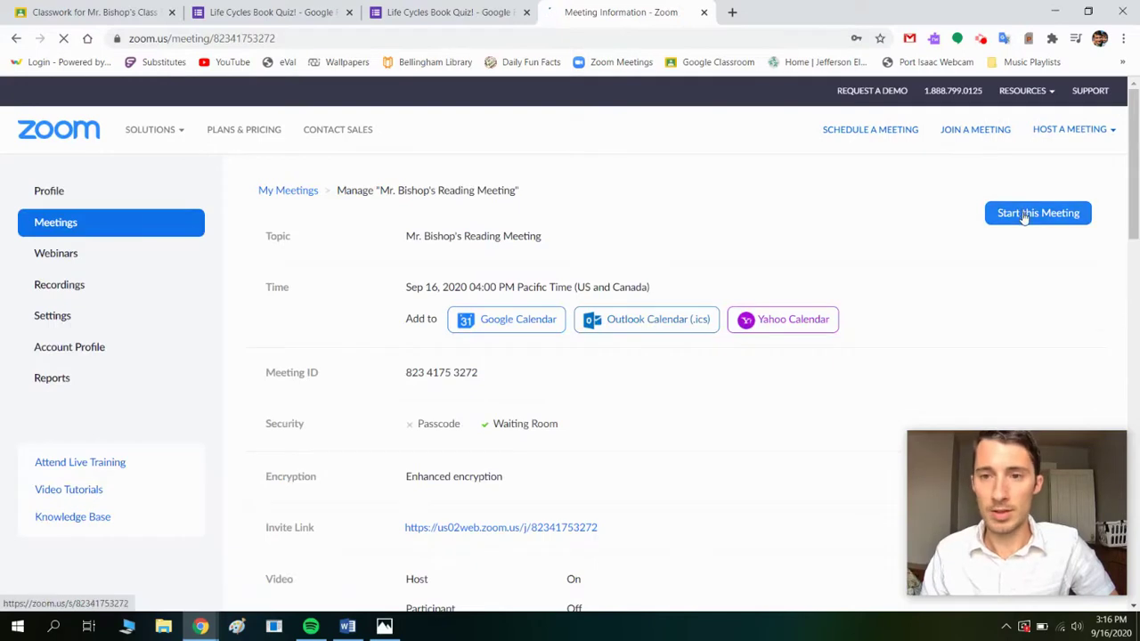
Start the scheduled meeting with computer audio and turn on video from the USB Video Device camera in a maximized window.
left_click(1024, 217)
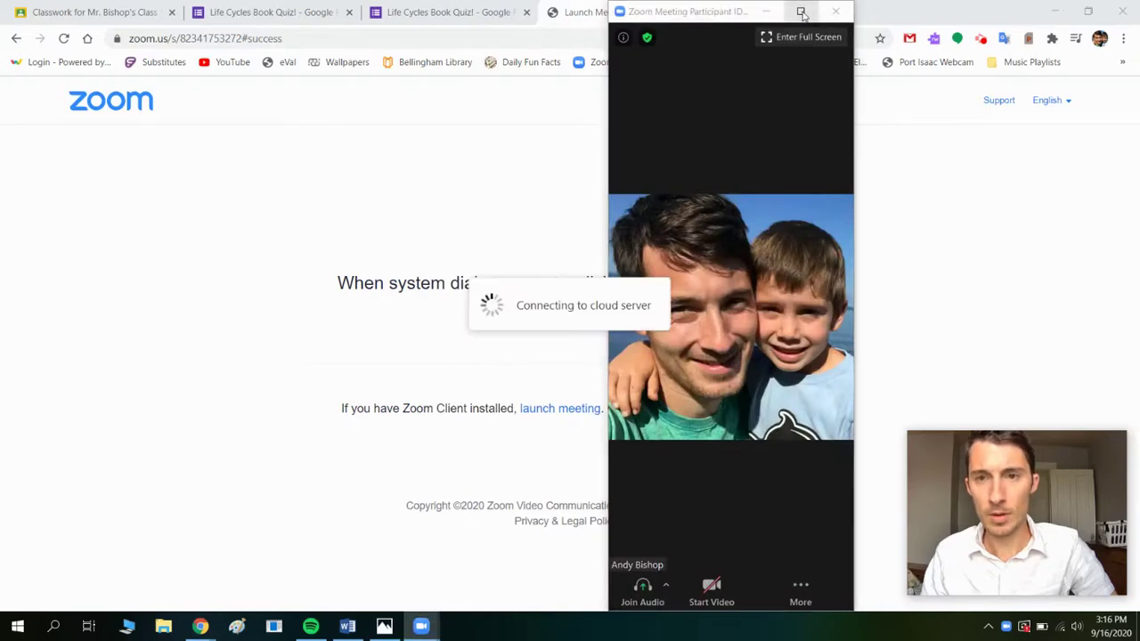
left_click(581, 304)
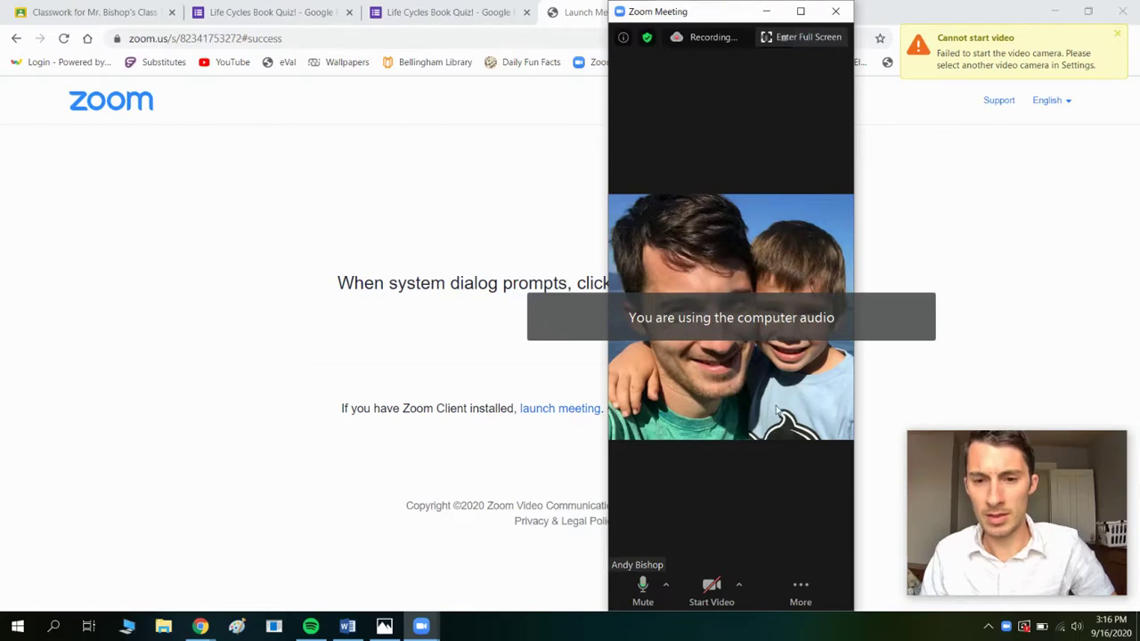
left_click(739, 587)
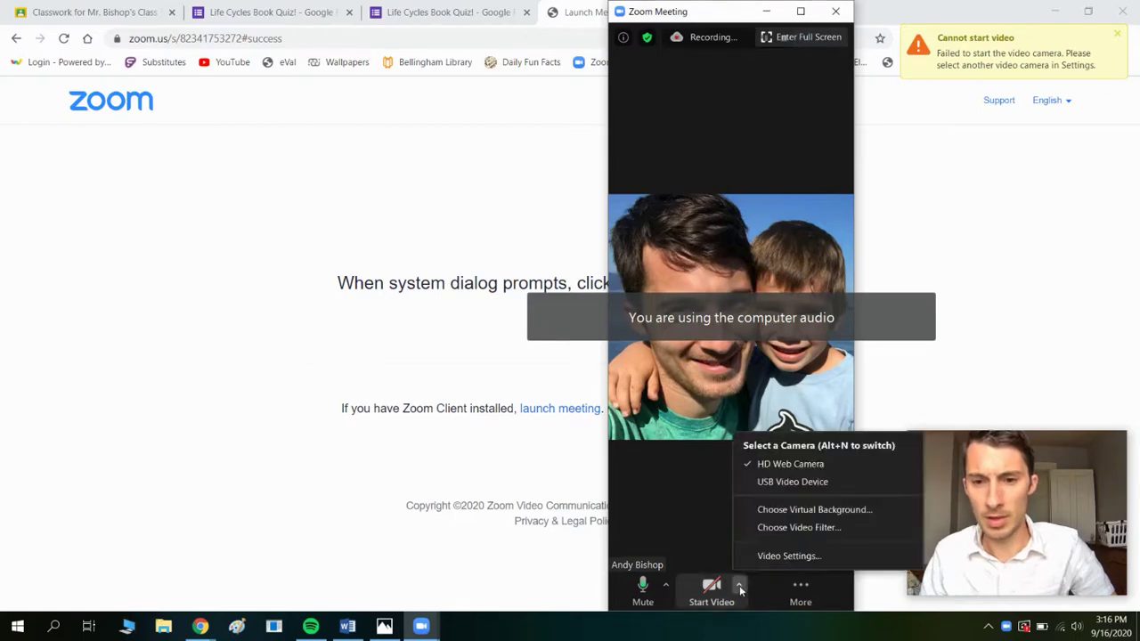
left_click(813, 482)
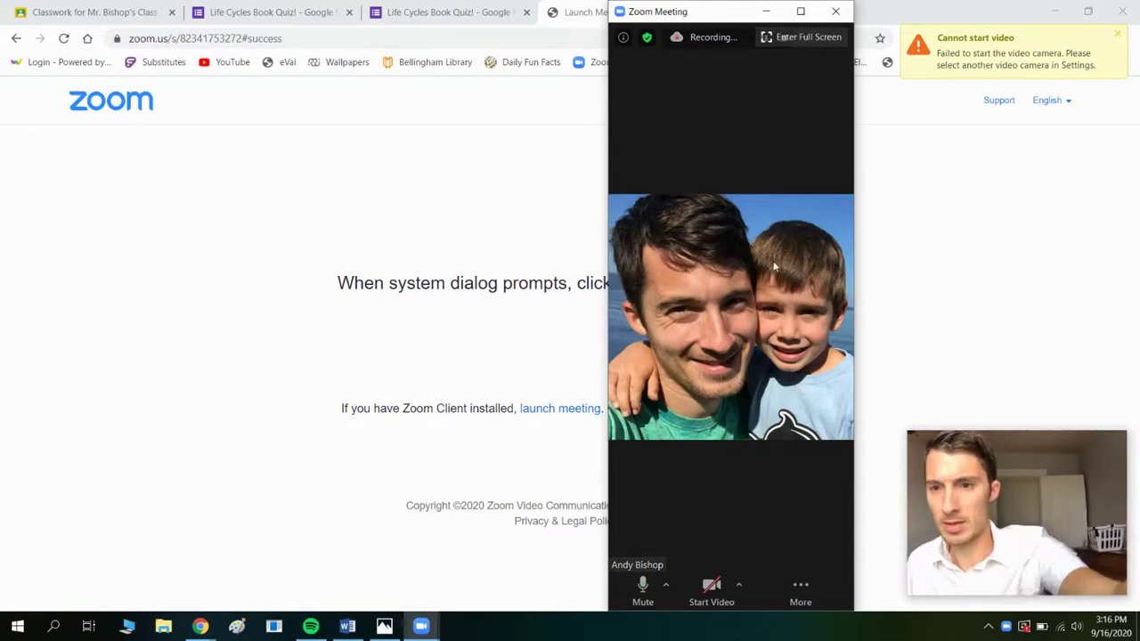
left_click(720, 592)
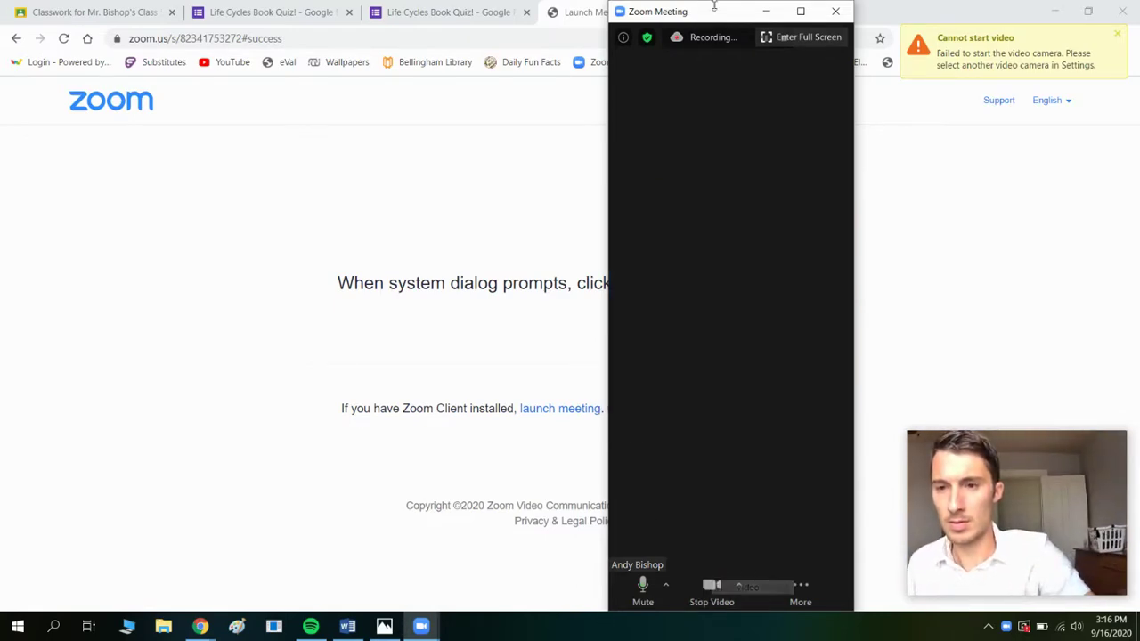
left_click(799, 11)
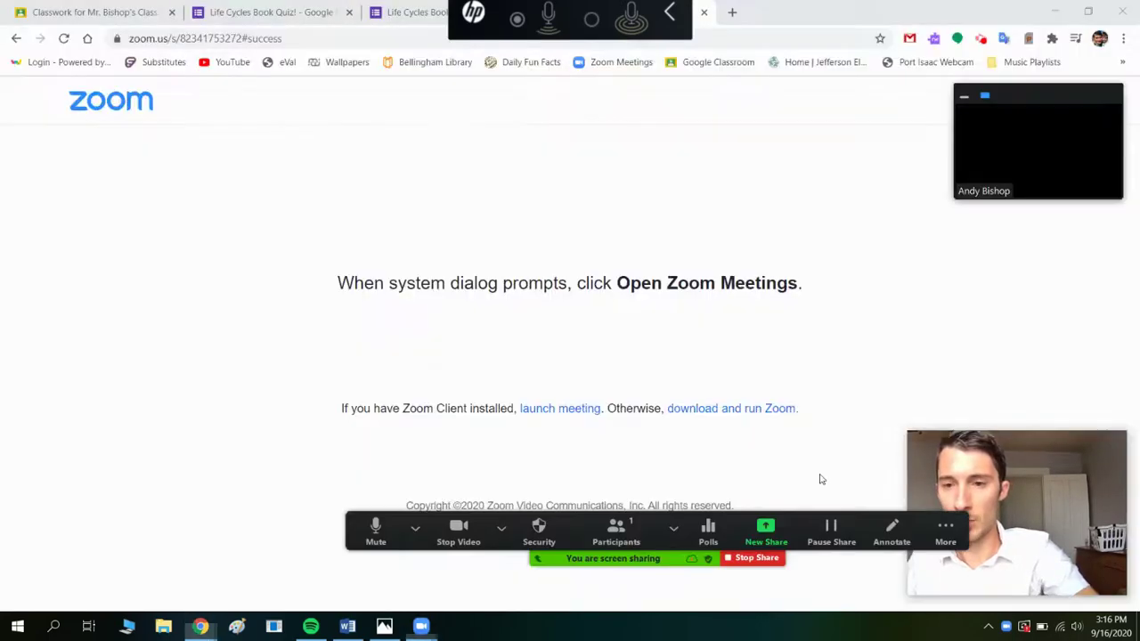
Search the web for "reading lesson" in a new browser tab while sharing the screen.
left_click(732, 13)
type("erading ")
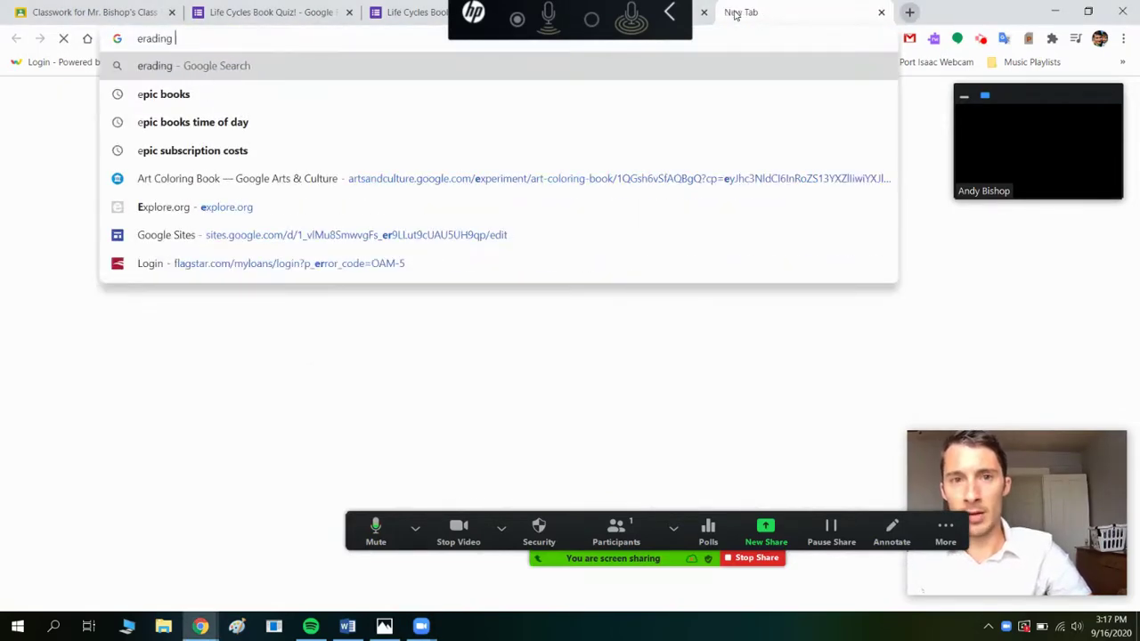
type("b")
key("BackSpace")
key("BackSpace")
key("BackSpace")
key("BackSpace")
key("BackSpace")
key("BackSpace")
key("BackSpace")
key("BackSpace")
key("BackSpace")
type("re")
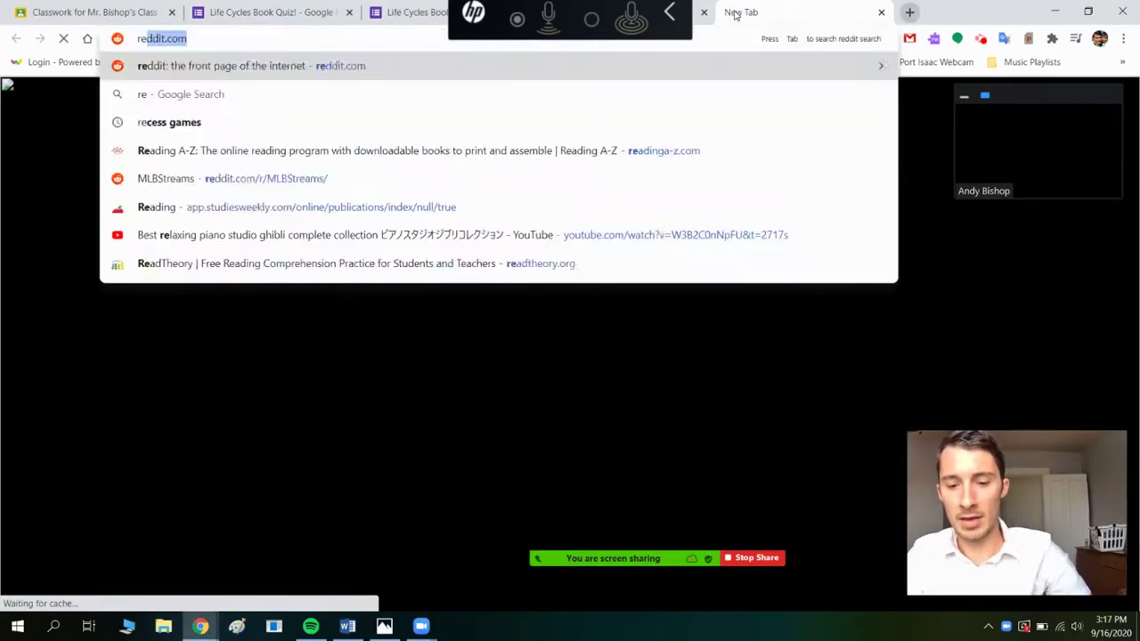
type("ading lesson")
key("Return")
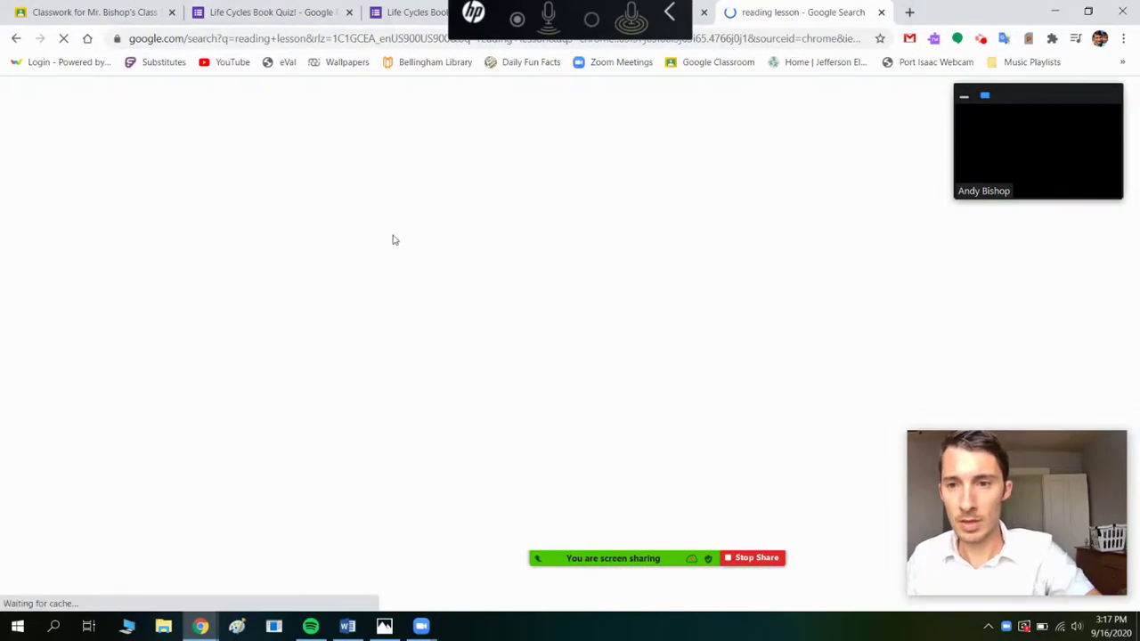
Skim the reading lesson search results on the shared screen and end the meeting for all participants.
scroll(445, 222, "down", 2)
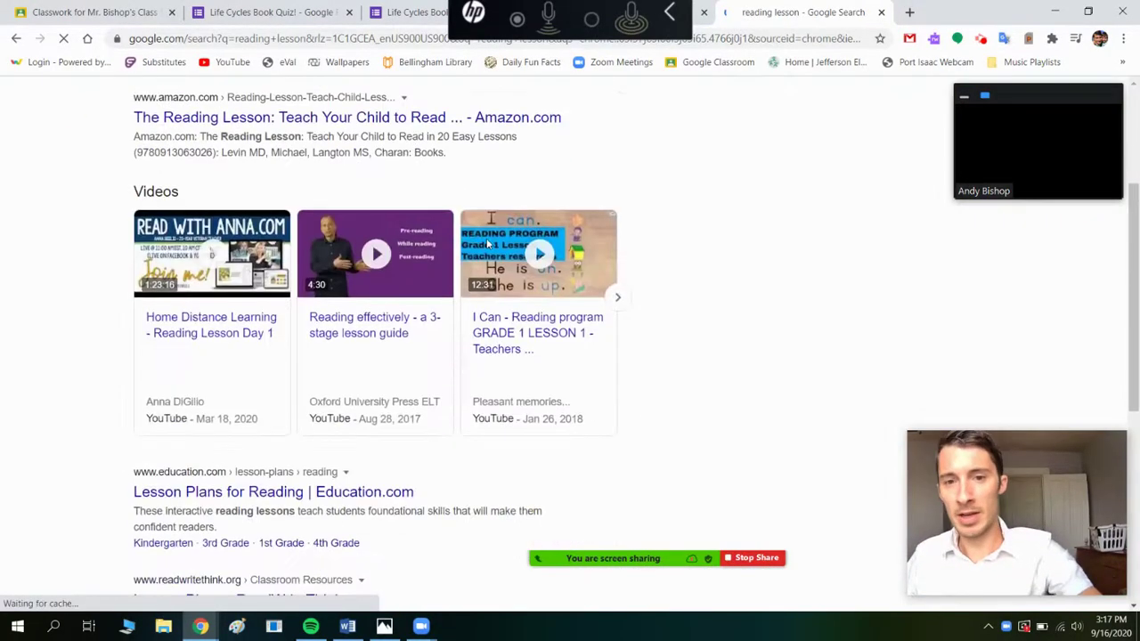
scroll(489, 267, "down", 5)
scroll(504, 285, "up", 7)
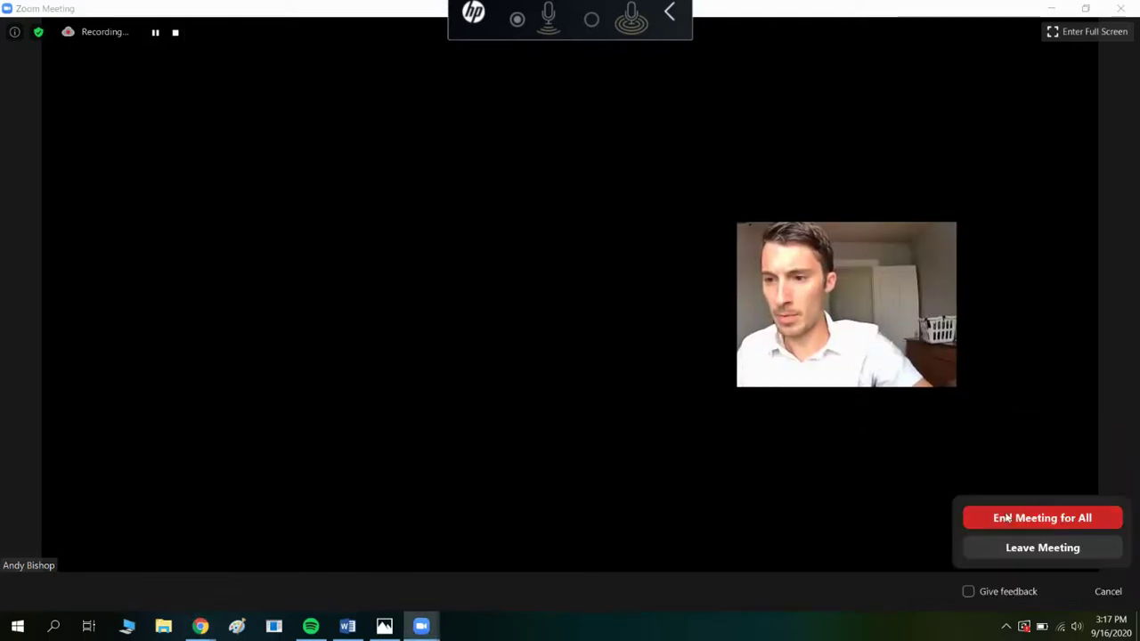
left_click(1007, 517)
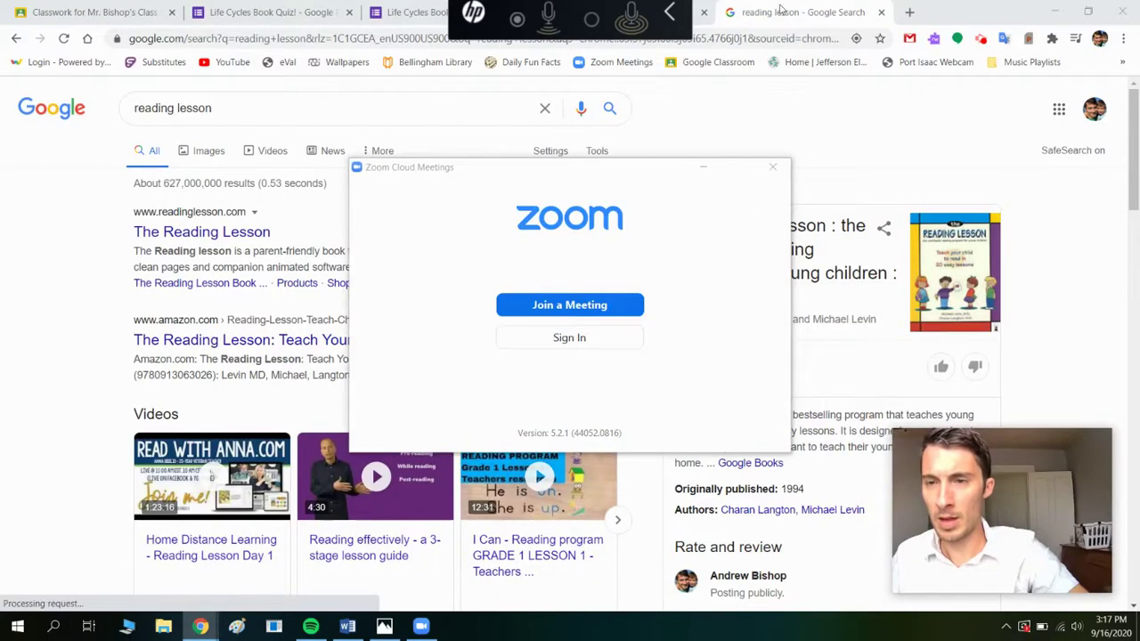
Go to zoom.com, open the account and bring up its list of cloud recordings.
left_click(736, 39)
type("zoom.com")
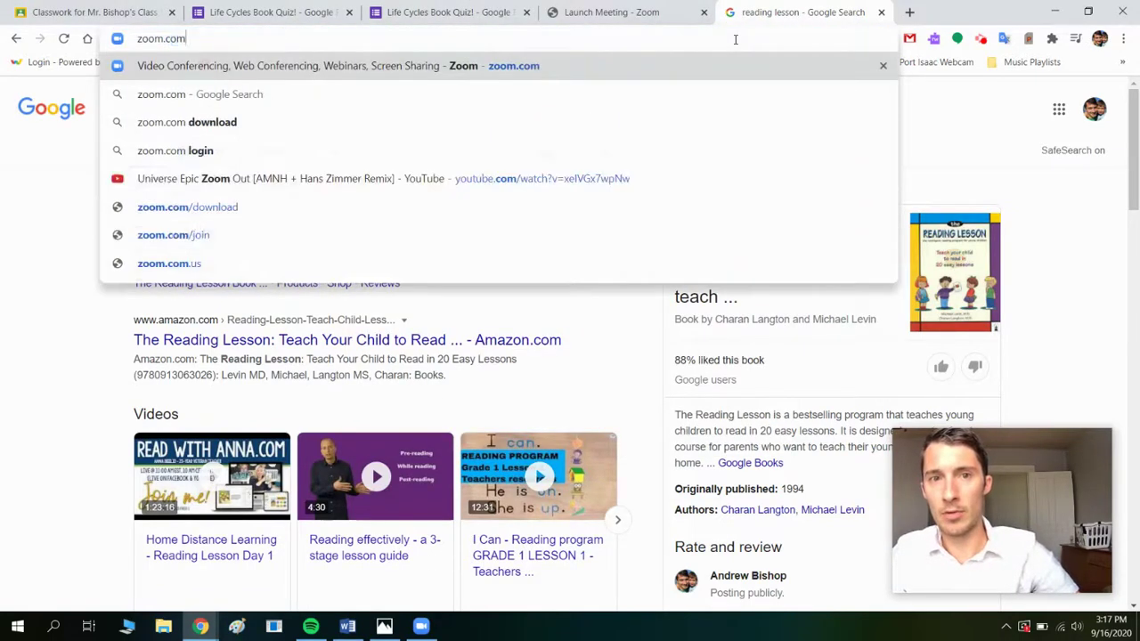
key("Return")
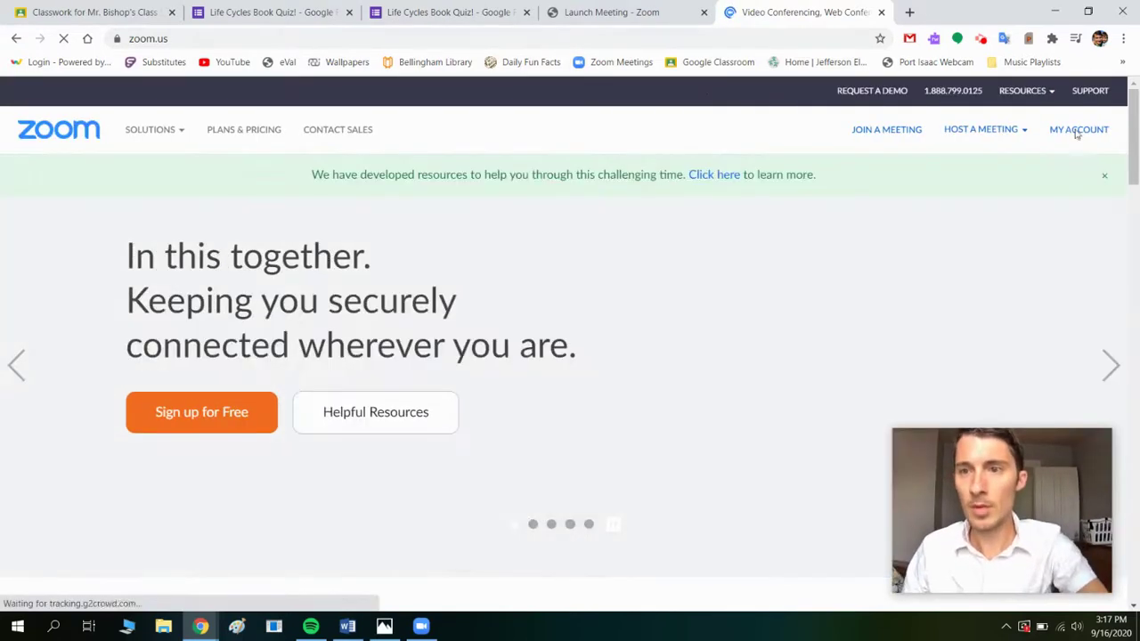
left_click(1077, 131)
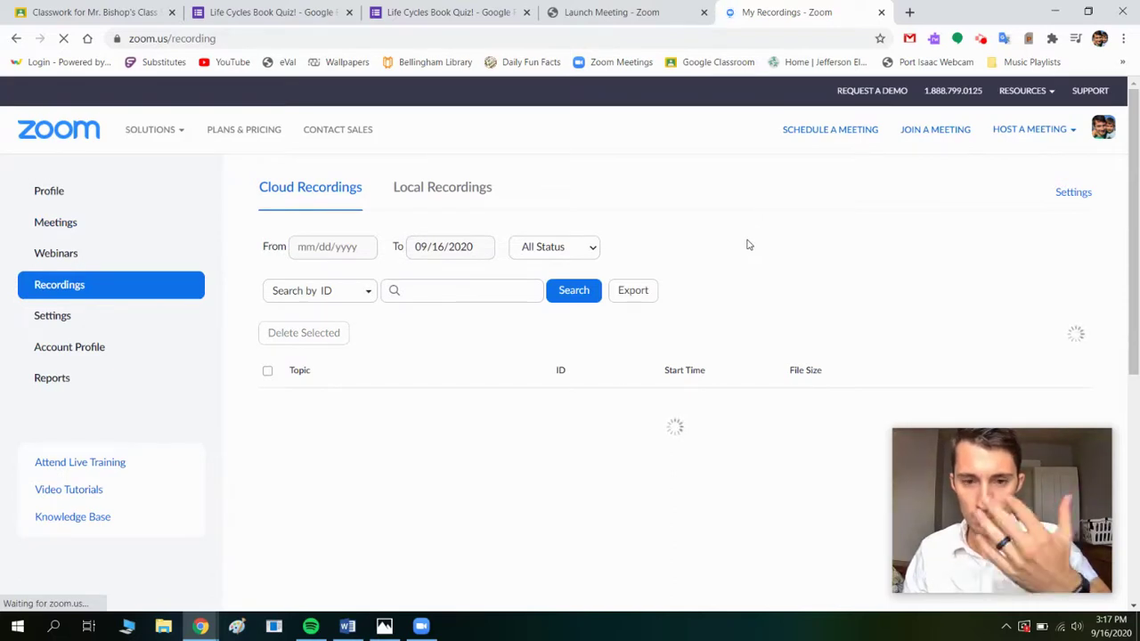
scroll(460, 284, "down", 1)
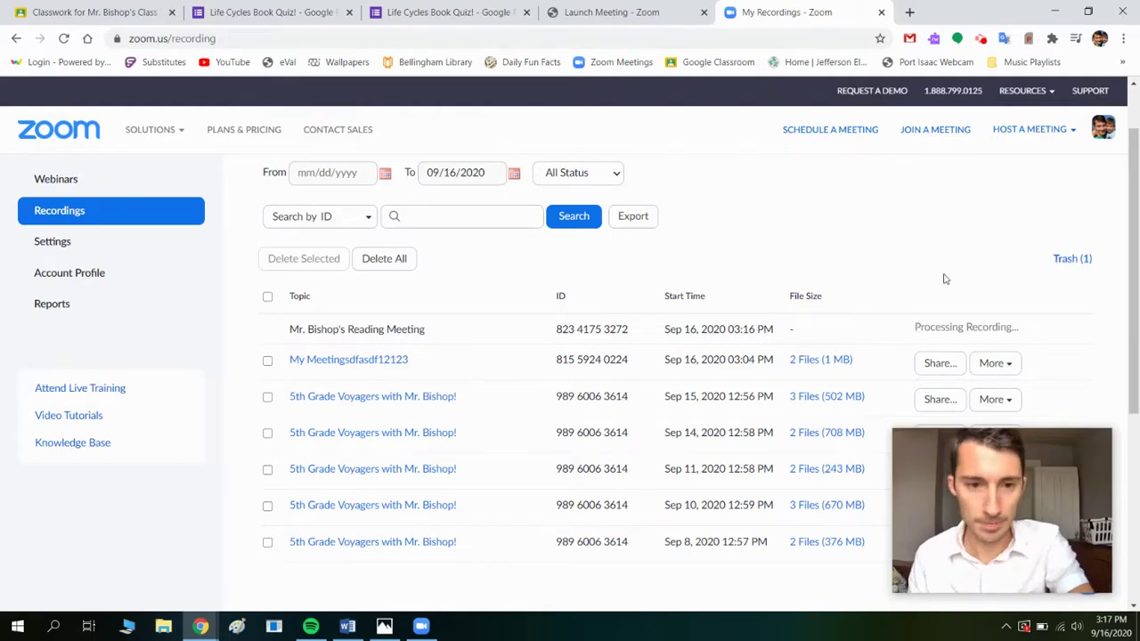
View the My Meetingsdfasdf12123 recording, return to the cloud recordings list and refresh it.
left_click(381, 360)
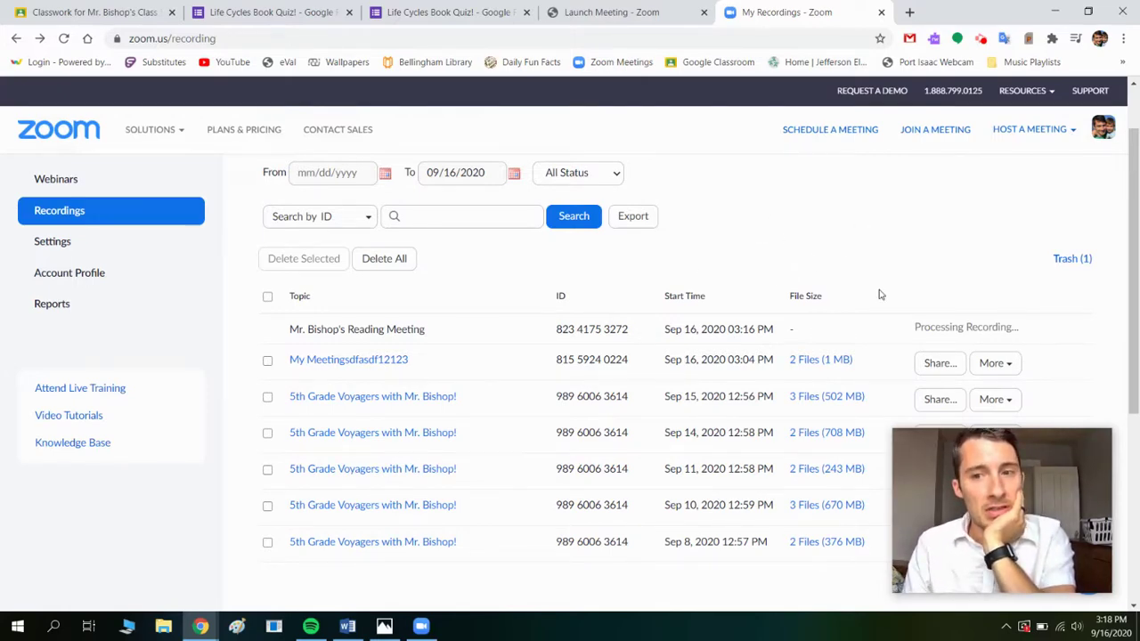
left_click(72, 39)
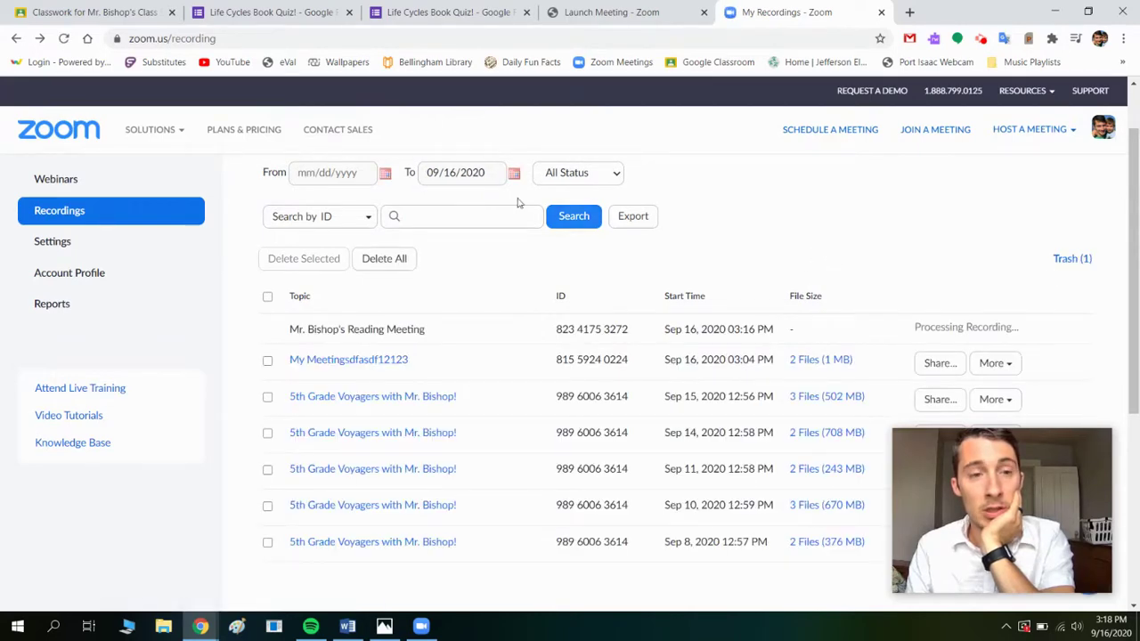
left_click(64, 39)
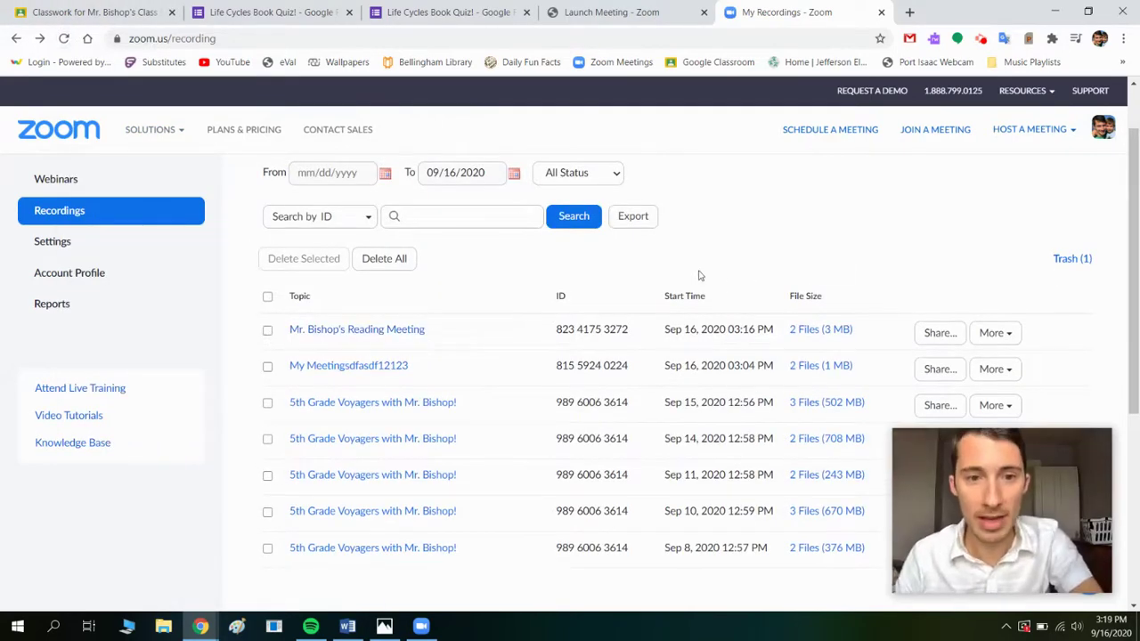
Play the shared screen recording of the reading meeting, mute its sound and pause it at about 32 seconds.
left_click(407, 334)
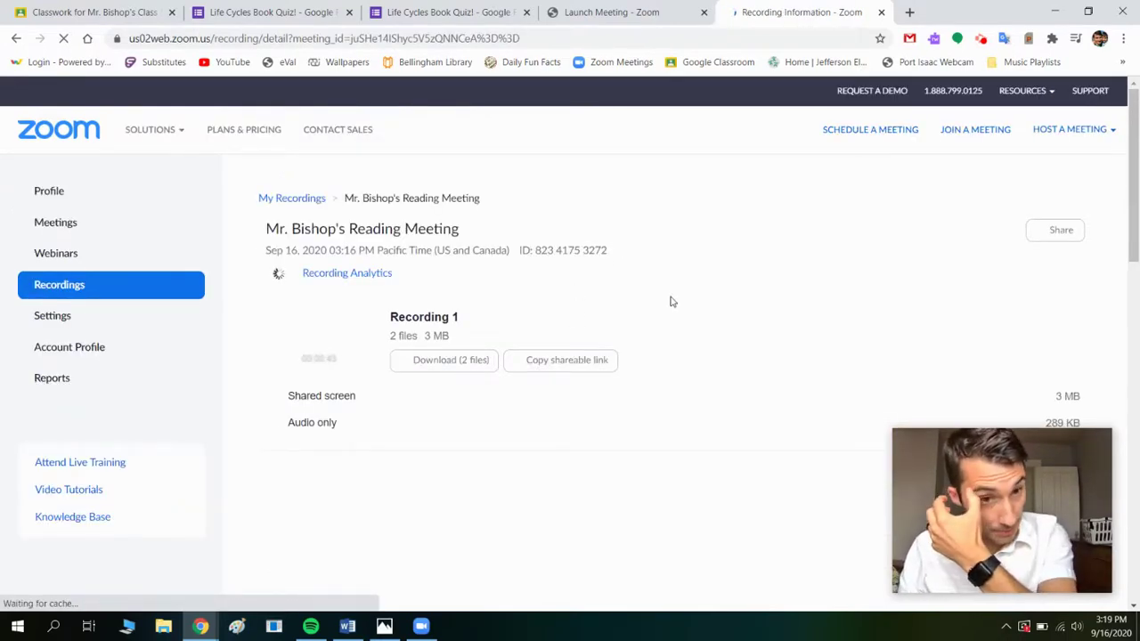
left_click(336, 399)
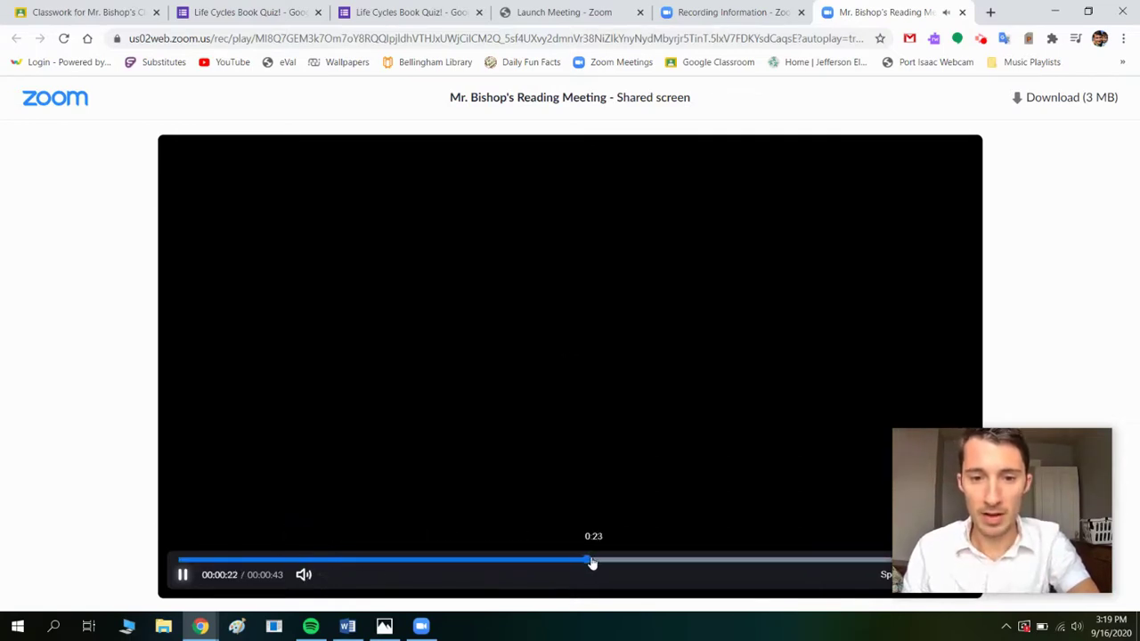
left_click(304, 574)
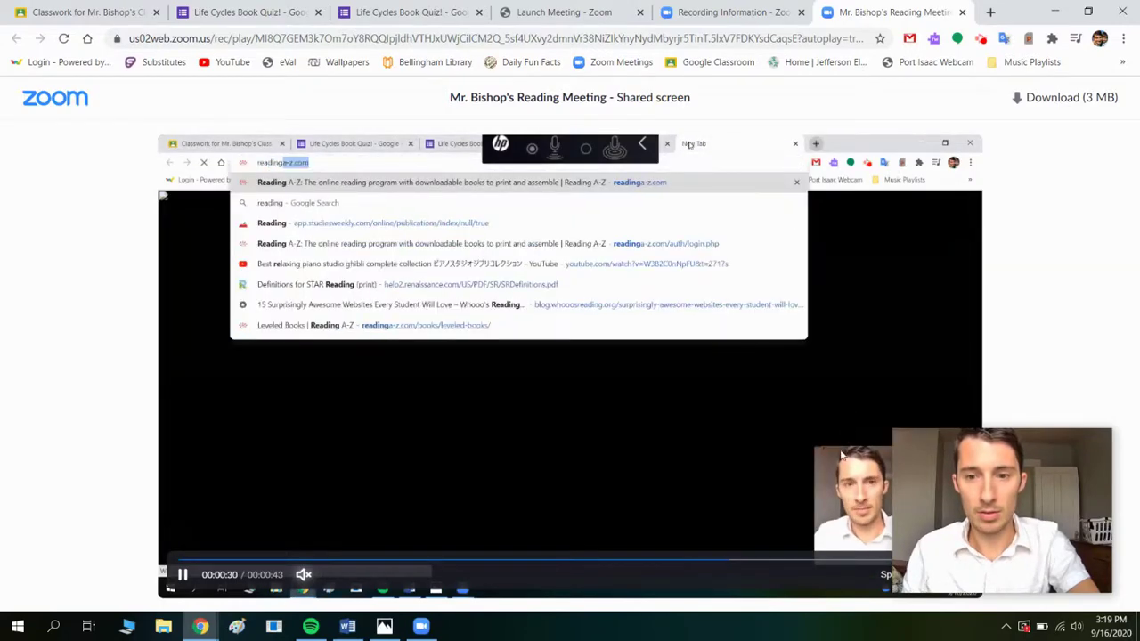
left_click(563, 337)
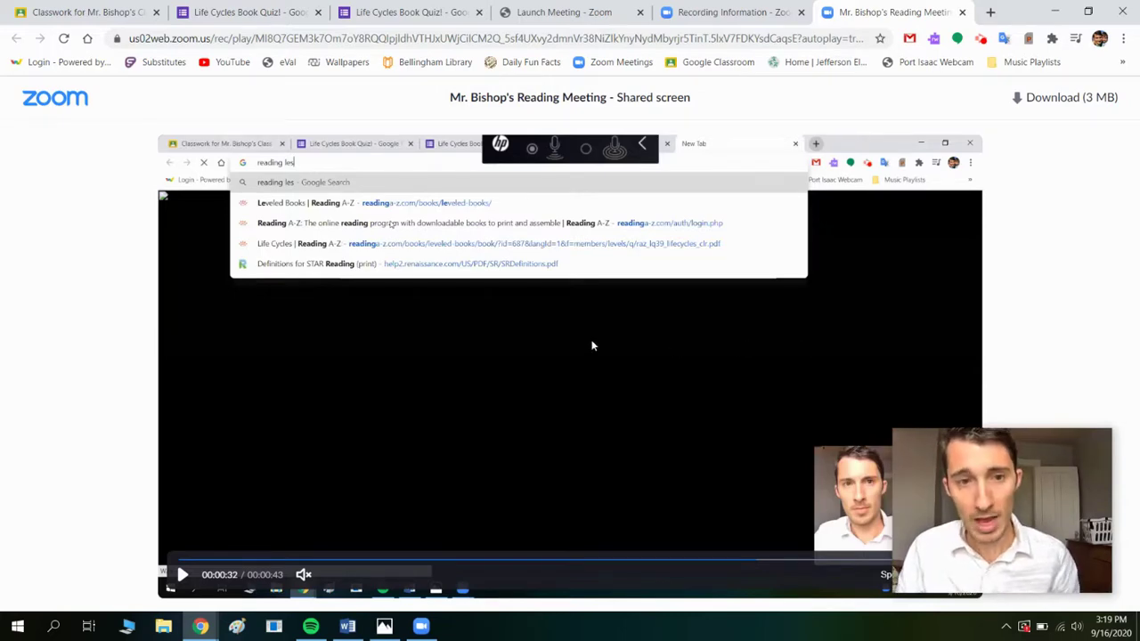
Copy the shareable link from the reading meeting's recording details and open that link in the same browser tab.
left_click(746, 12)
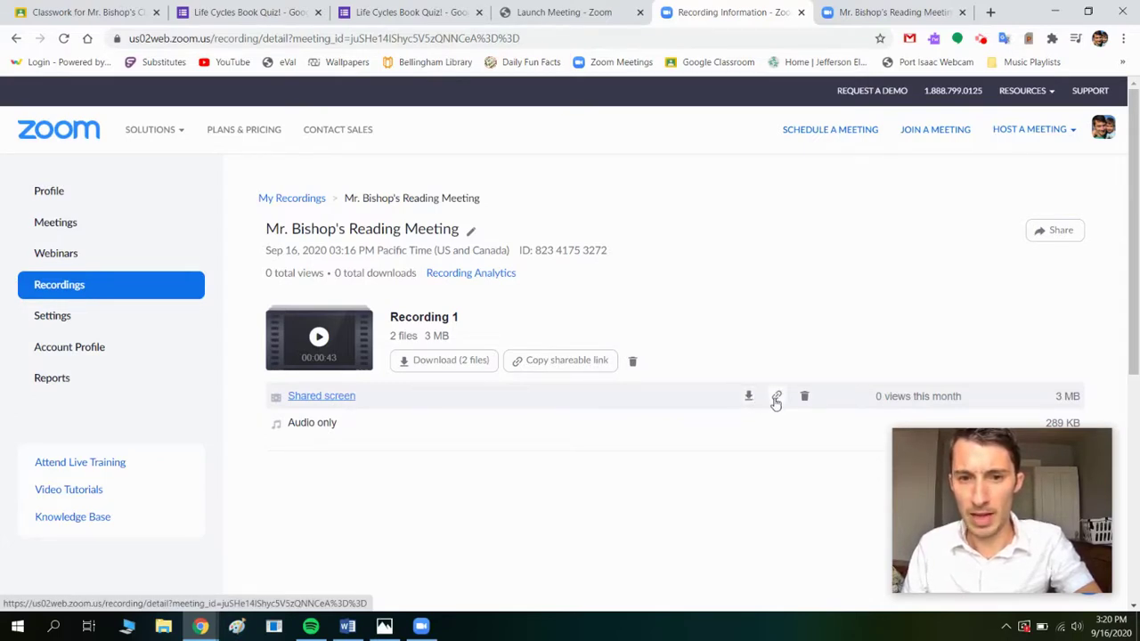
left_click(554, 360)
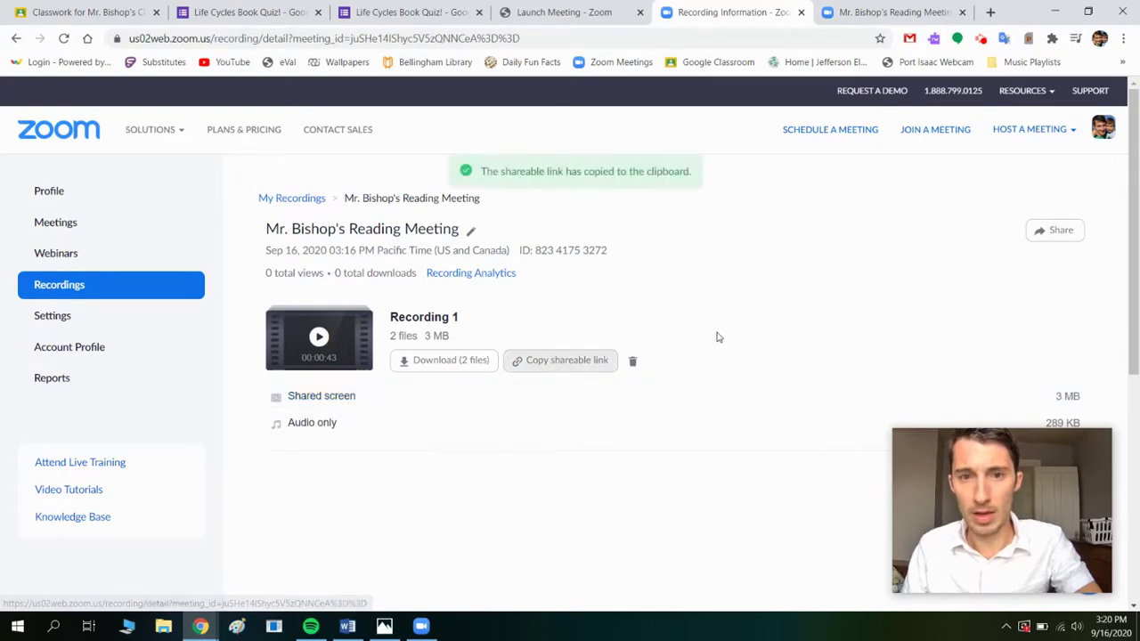
left_click(515, 38)
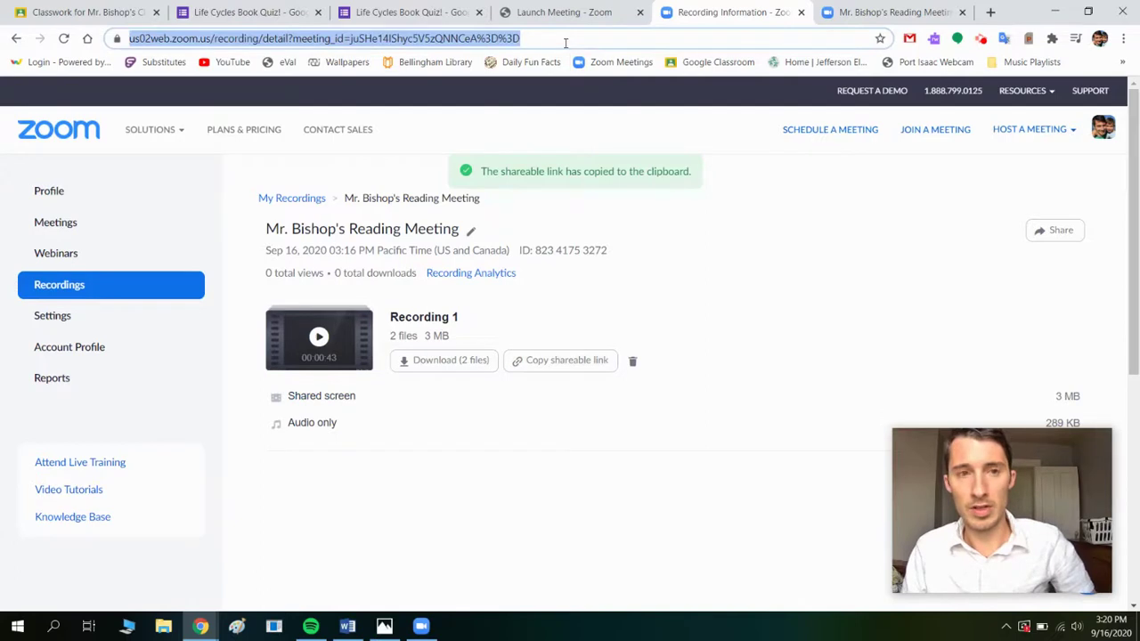
key("ctrl+v")
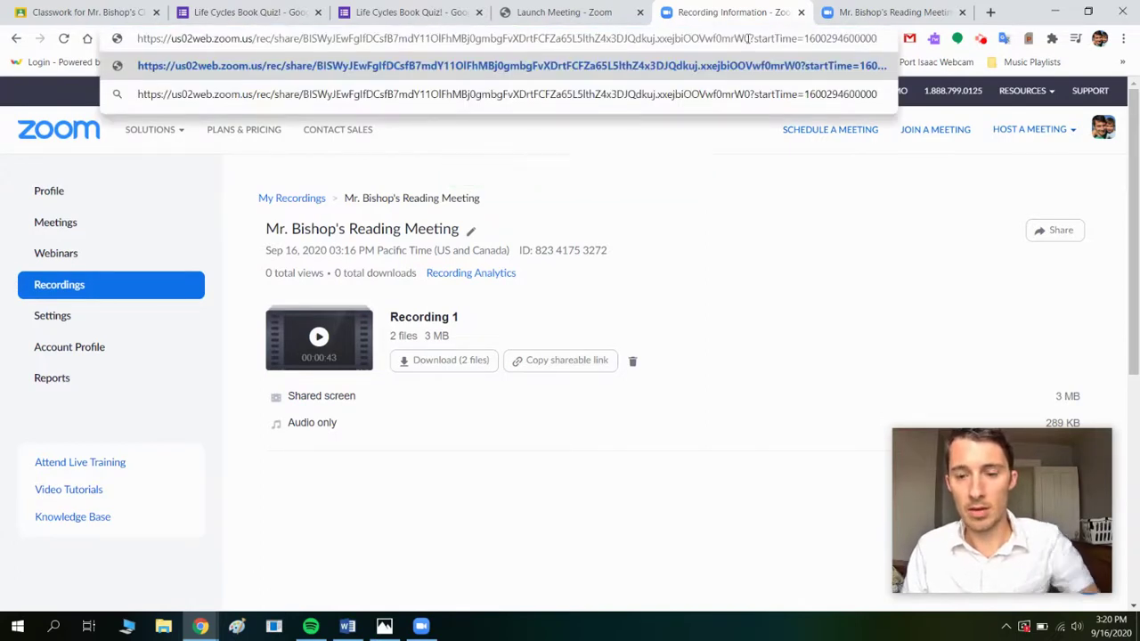
key("Return")
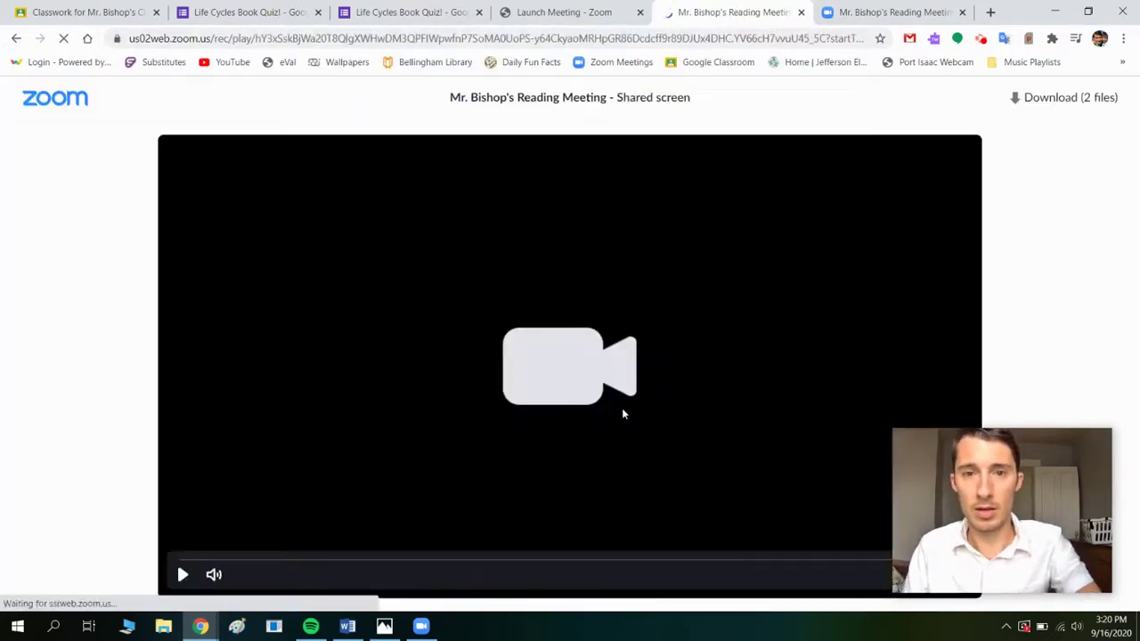